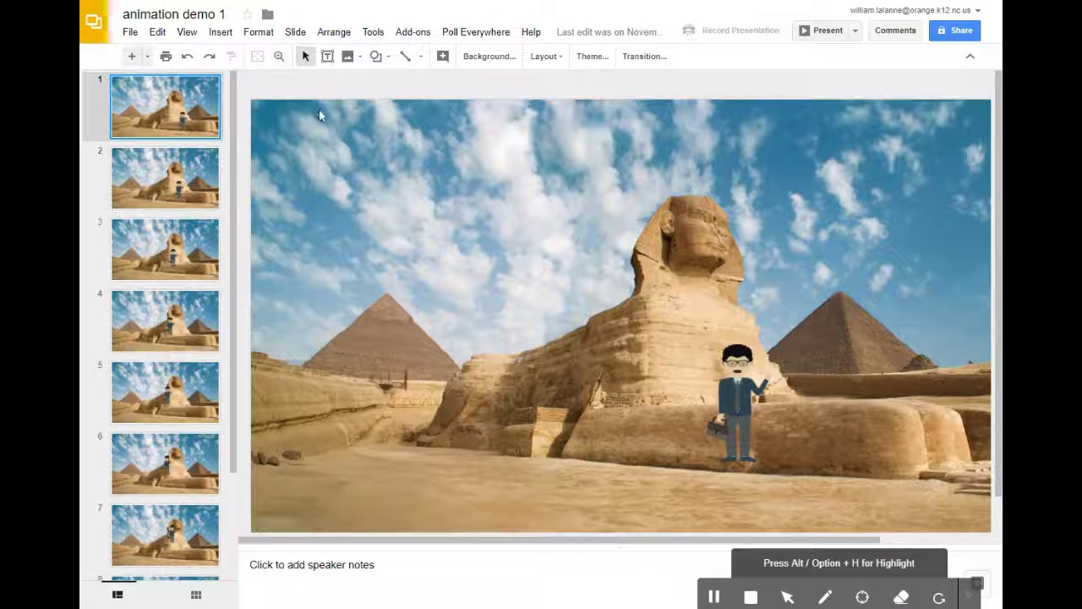
Step: Draw a small rectangle in the sky above the left pyramid on slide 1 and remove the image link offered with it
{"action": "left_click", "coordinate": [567, 211]}
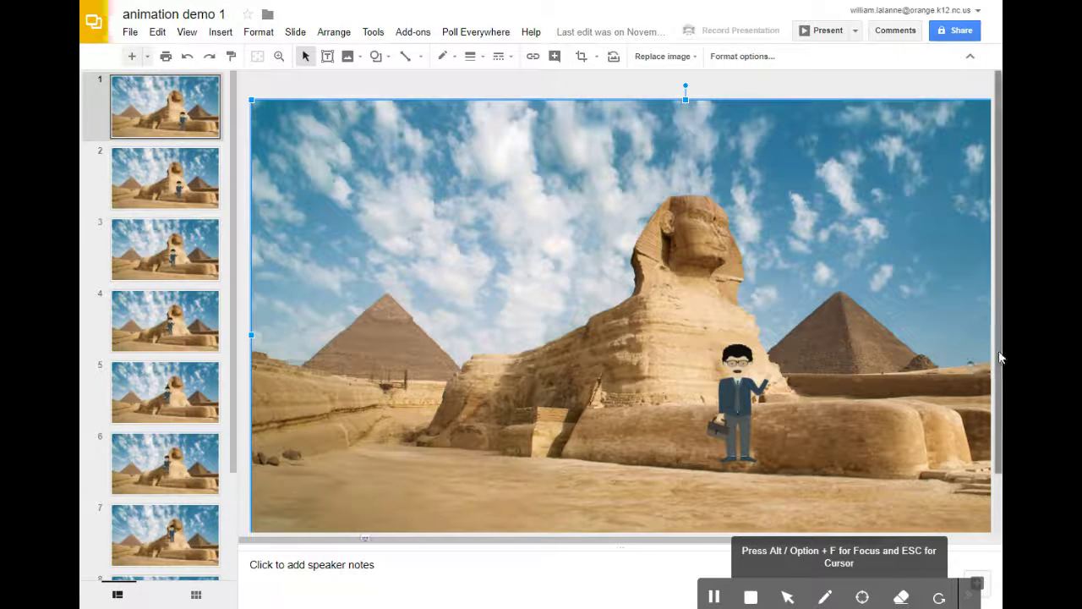
{"action": "left_click", "coordinate": [967, 597]}
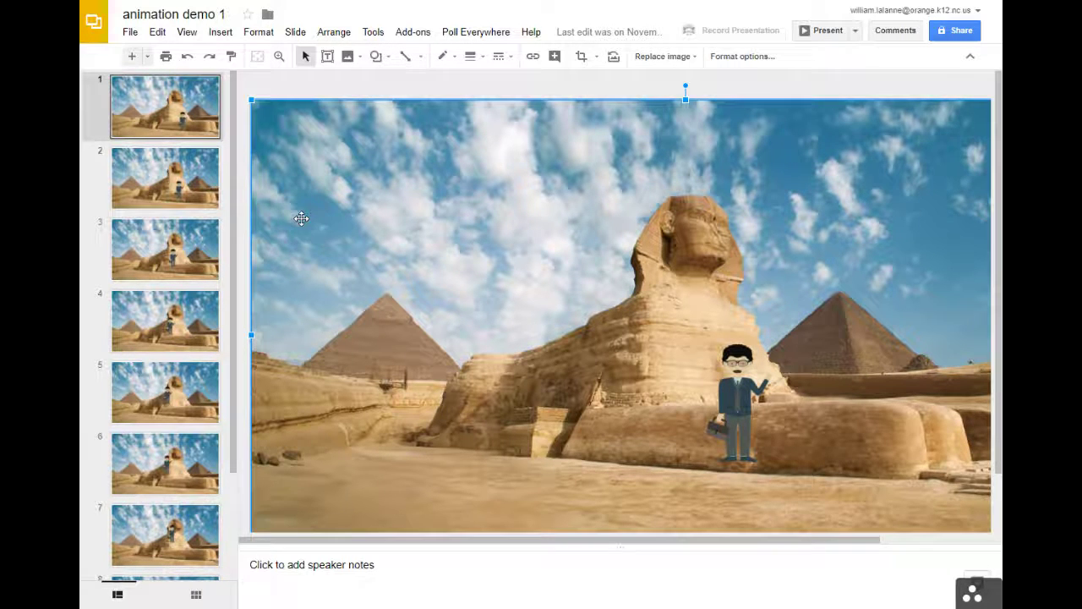
{"action": "left_click", "coordinate": [376, 57]}
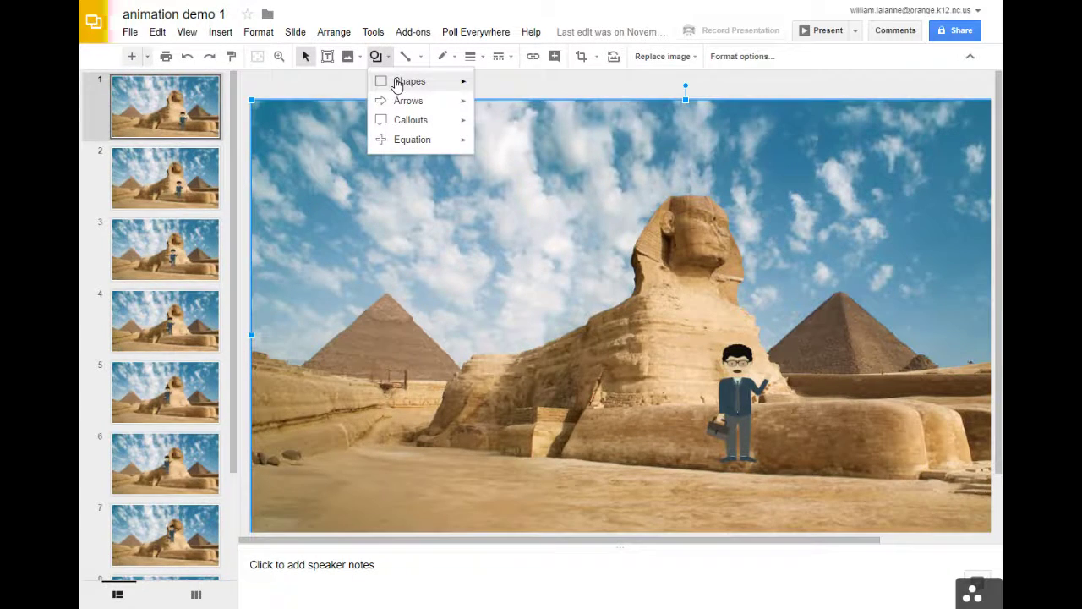
{"action": "mouse_move", "coordinate": [385, 81]}
{"action": "left_click", "coordinate": [488, 91]}
{"action": "left_click_drag", "start_coordinate": [345, 175], "coordinate": [414, 217]}
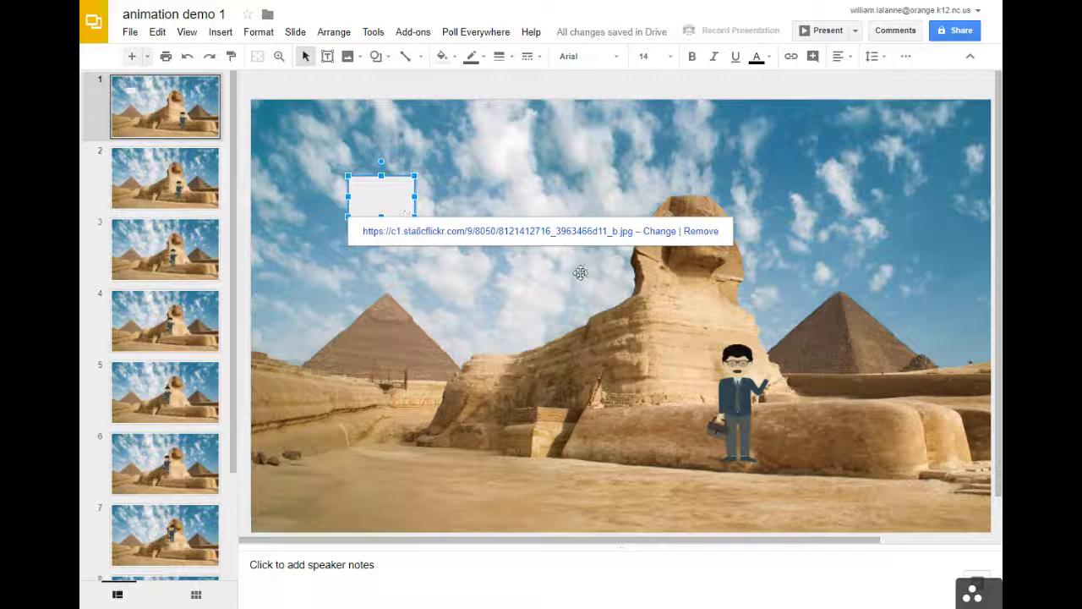
{"action": "left_click", "coordinate": [700, 231]}
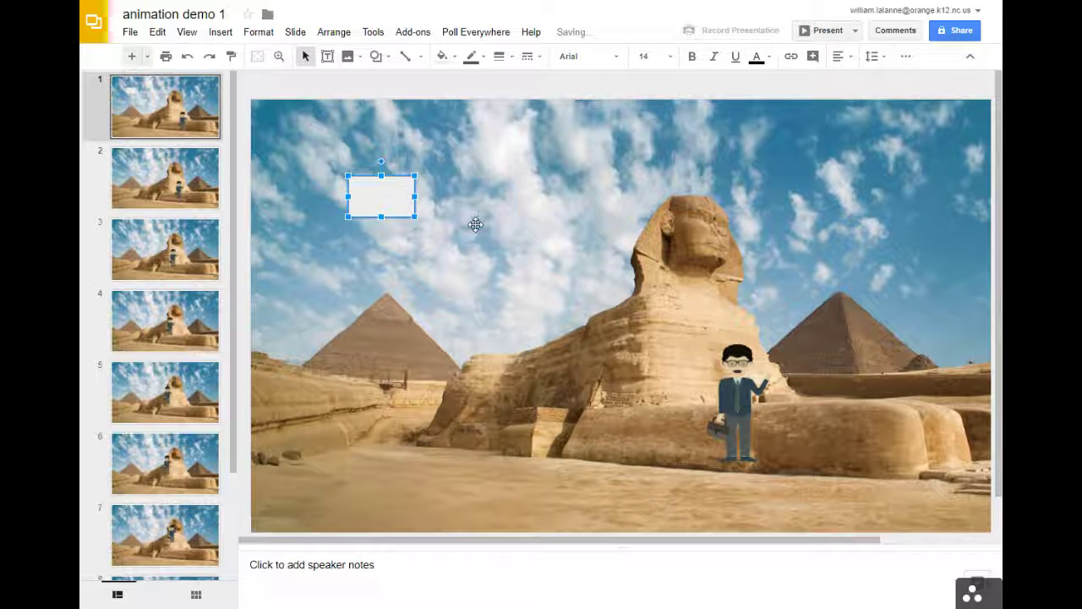
Step: Add a thin vertical rectangle as a post at the first rectangle's lower edge and group the two shapes into a sign
{"action": "left_click_drag", "start_coordinate": [416, 195], "coordinate": [372, 243]}
{"action": "left_click", "coordinate": [443, 198]}
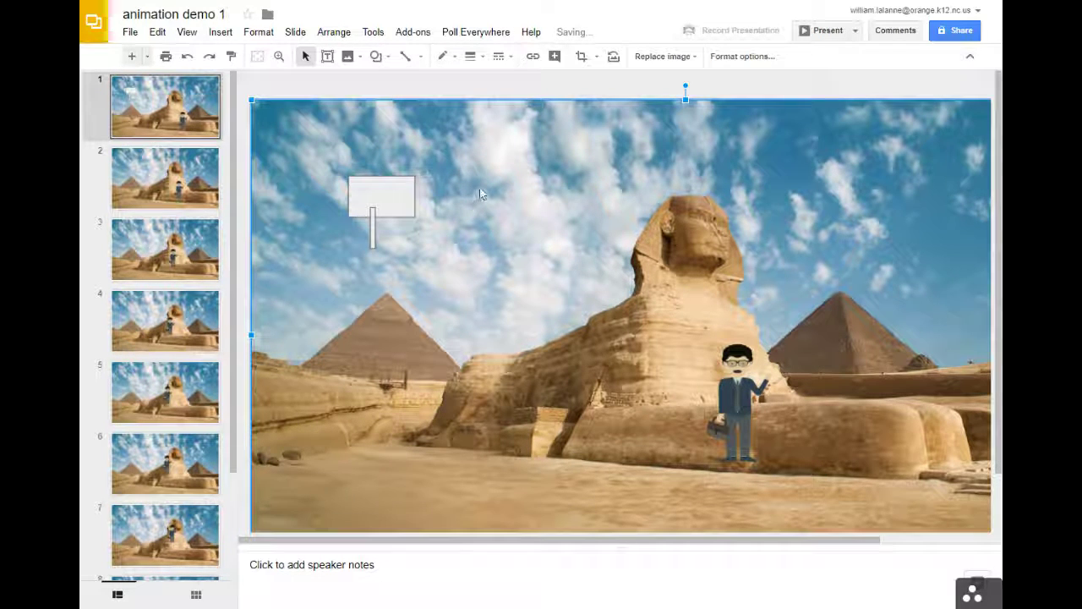
{"action": "left_click", "coordinate": [398, 191]}
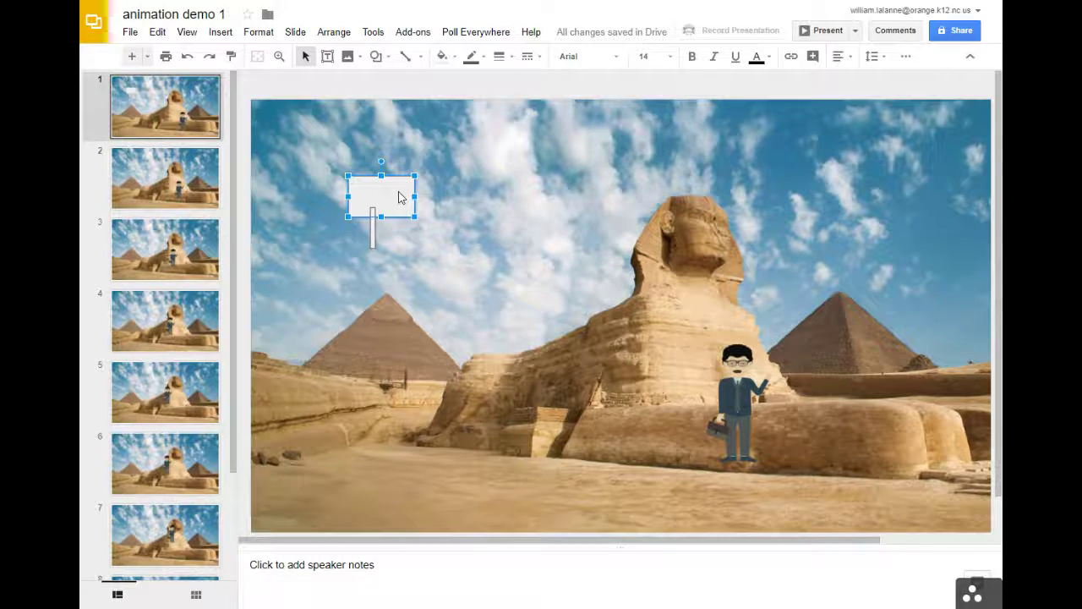
{"action": "left_click", "coordinate": [372, 228], "text": "shift"}
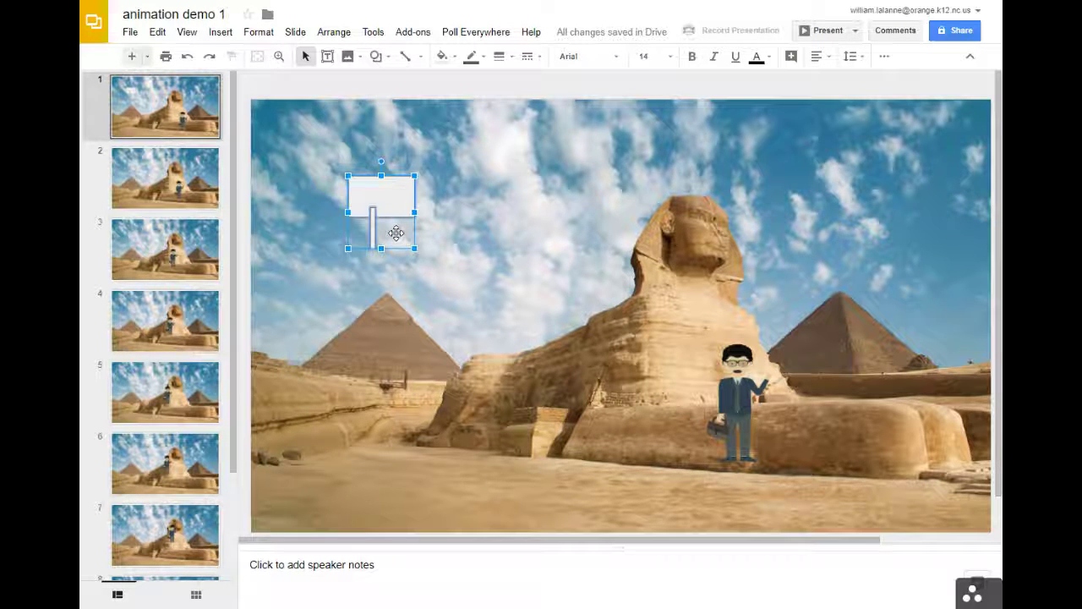
{"action": "key", "text": "ctrl+alt+g"}
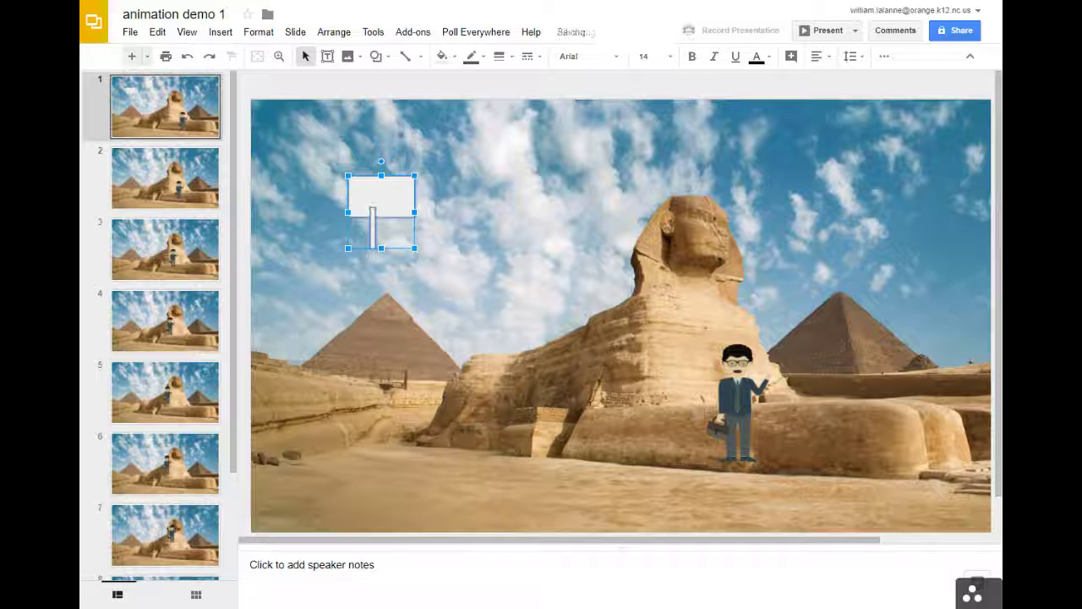
{"action": "left_click", "coordinate": [456, 214]}
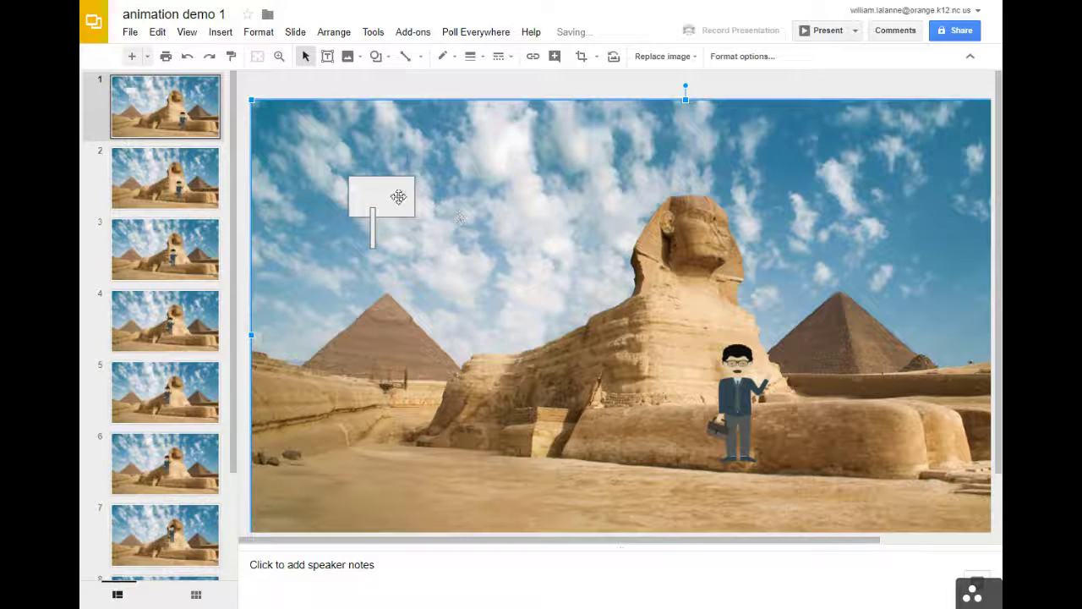
Step: Move the grouped sign horizontally across the sky, placing it slightly left of where it was drawn
{"action": "left_click", "coordinate": [401, 202]}
{"action": "key", "text": "Right"}
{"action": "key", "text": "Right"}
{"action": "key", "text": "Right"}
{"action": "key", "text": "Right"}
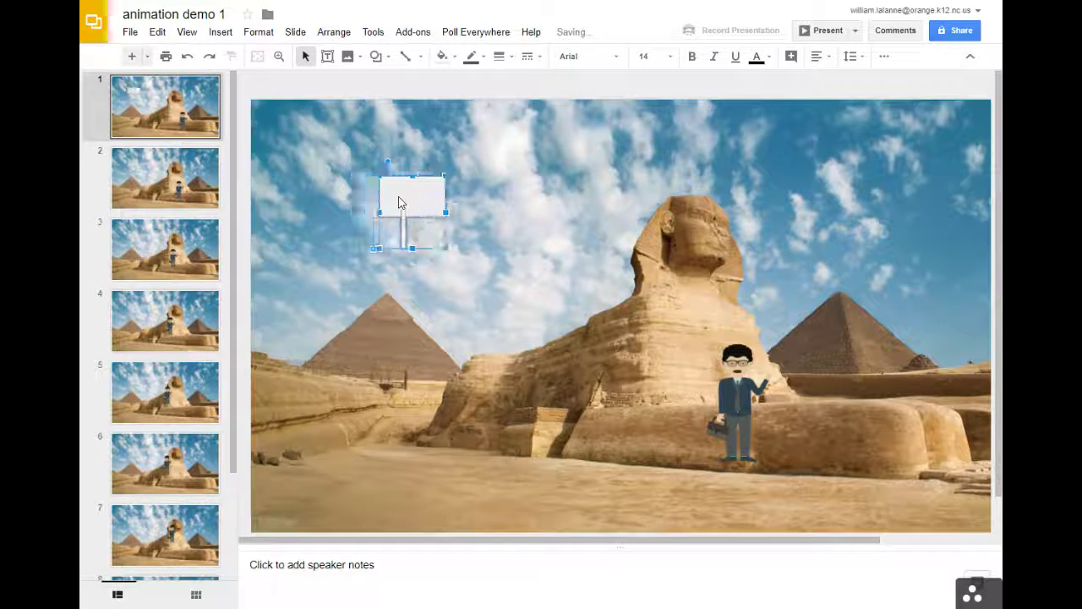
{"action": "left_click_drag", "start_coordinate": [432, 203], "coordinate": [396, 203]}
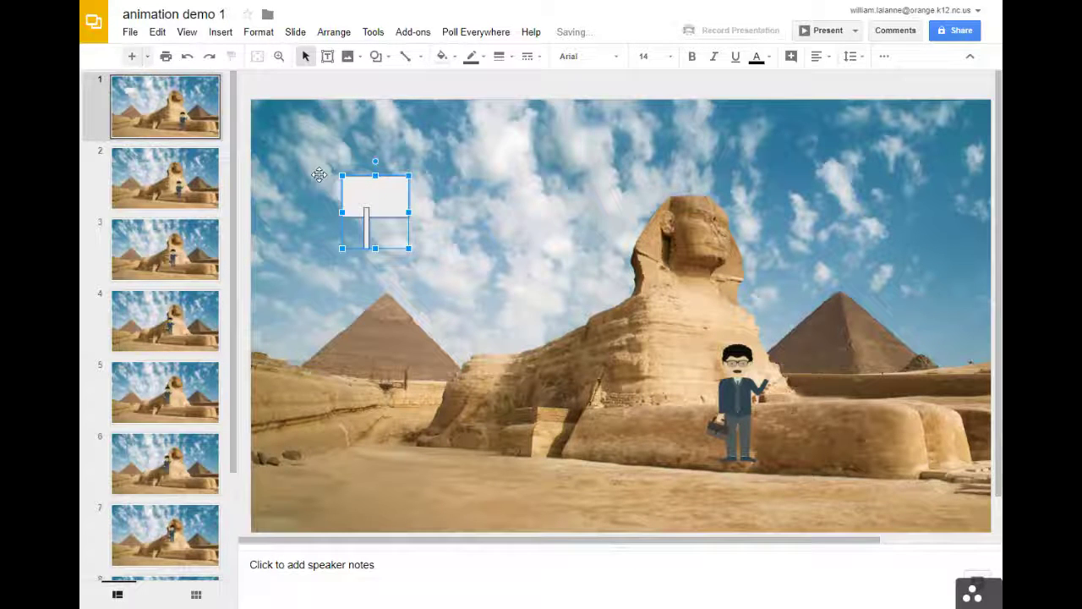
Step: Duplicate slide 1 and nudge the sign one step to the right on the copy, slide 2
{"action": "left_click", "coordinate": [182, 103]}
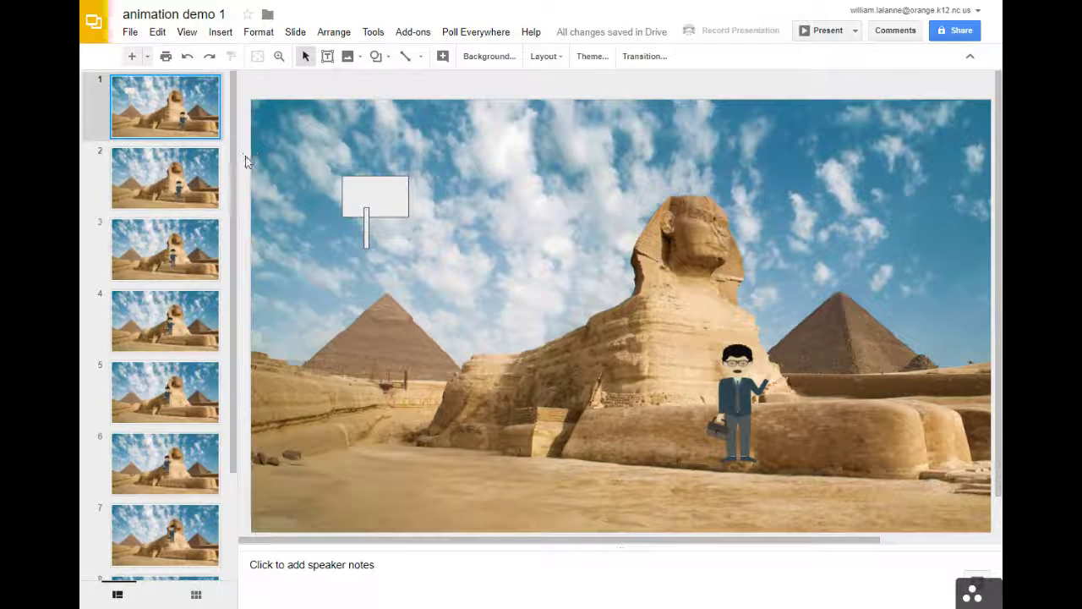
{"action": "left_click", "coordinate": [205, 179]}
{"action": "left_click", "coordinate": [197, 109]}
{"action": "key", "text": "ctrl+d"}
{"action": "left_click", "coordinate": [194, 130]}
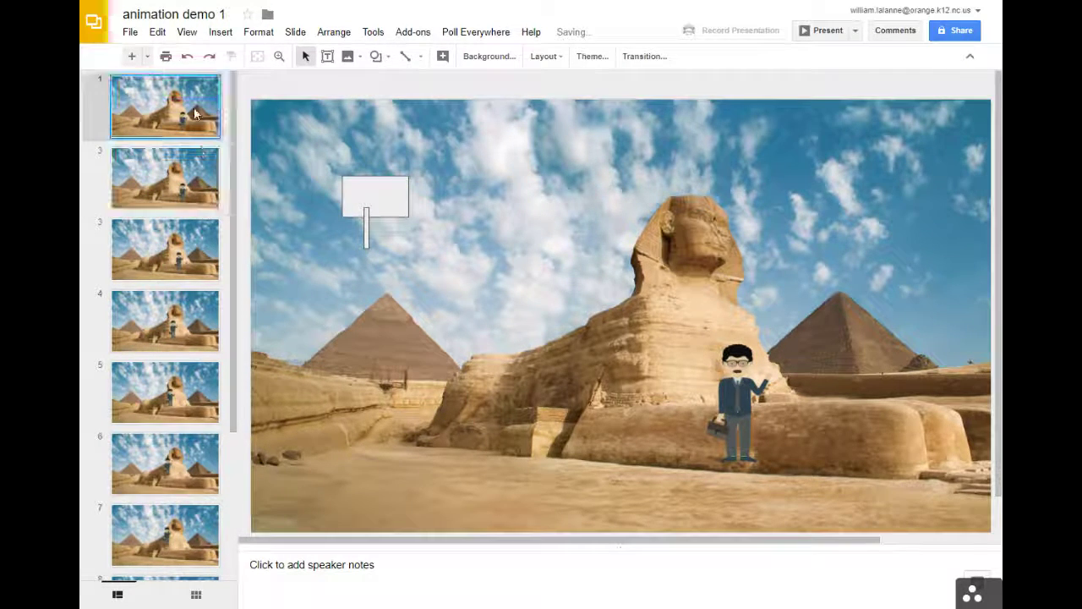
{"action": "left_click", "coordinate": [187, 161]}
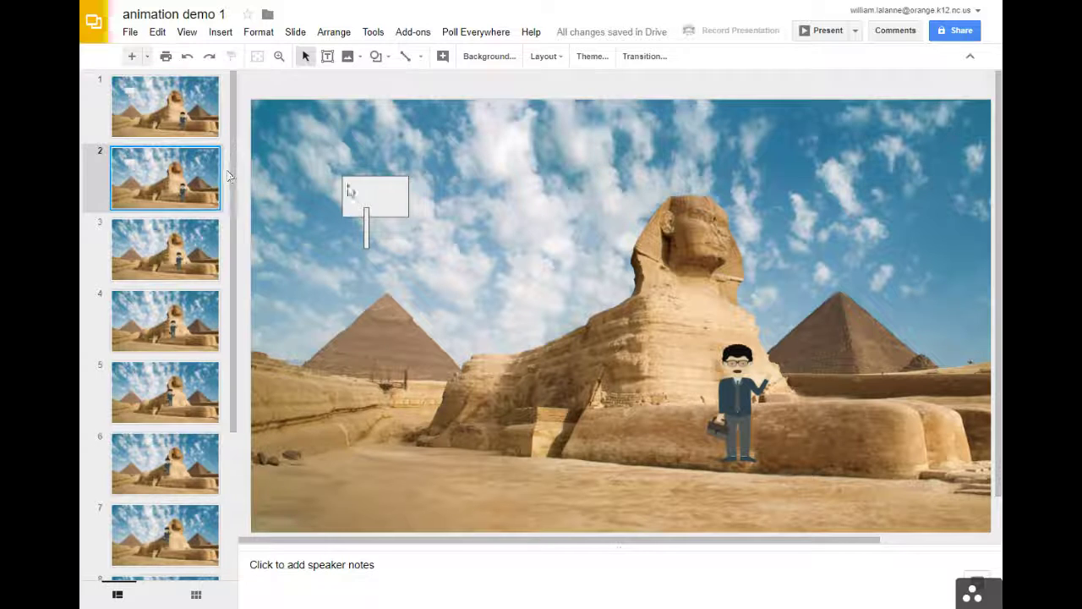
{"action": "left_click", "coordinate": [391, 208]}
{"action": "key", "text": "Right"}
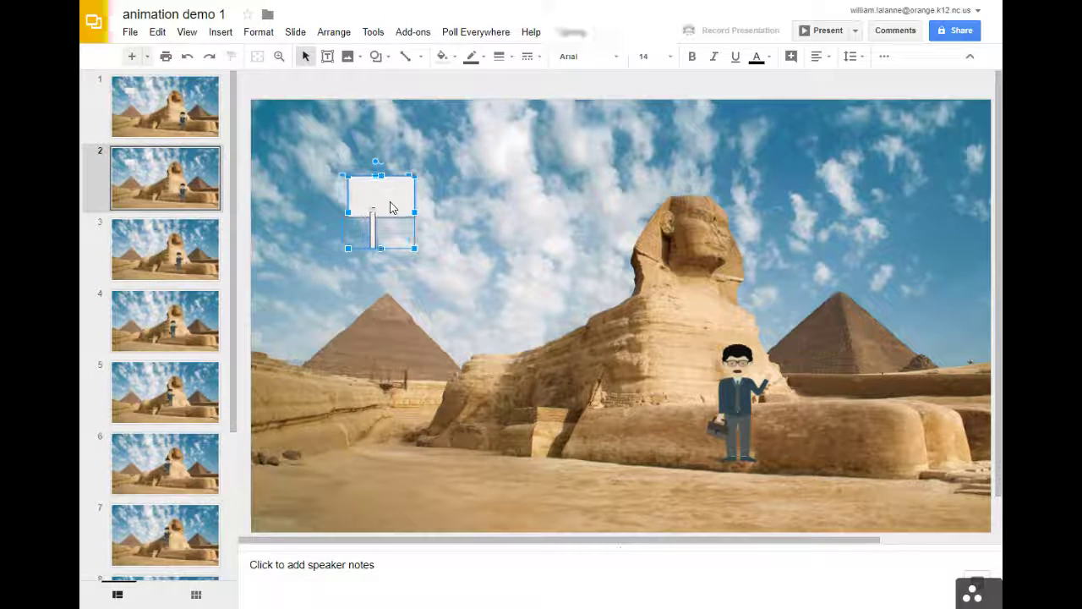
Step: Duplicate slide 2 and nudge the sign a little further right on the copy, slide 3
{"action": "left_click", "coordinate": [201, 169]}
{"action": "key", "text": "Down"}
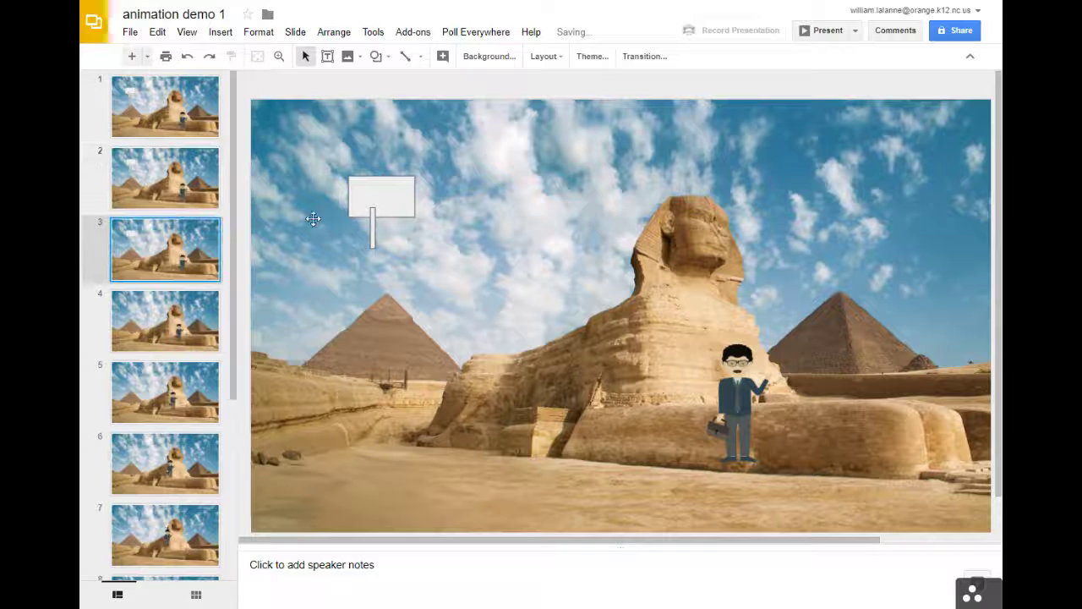
{"action": "left_click", "coordinate": [395, 201]}
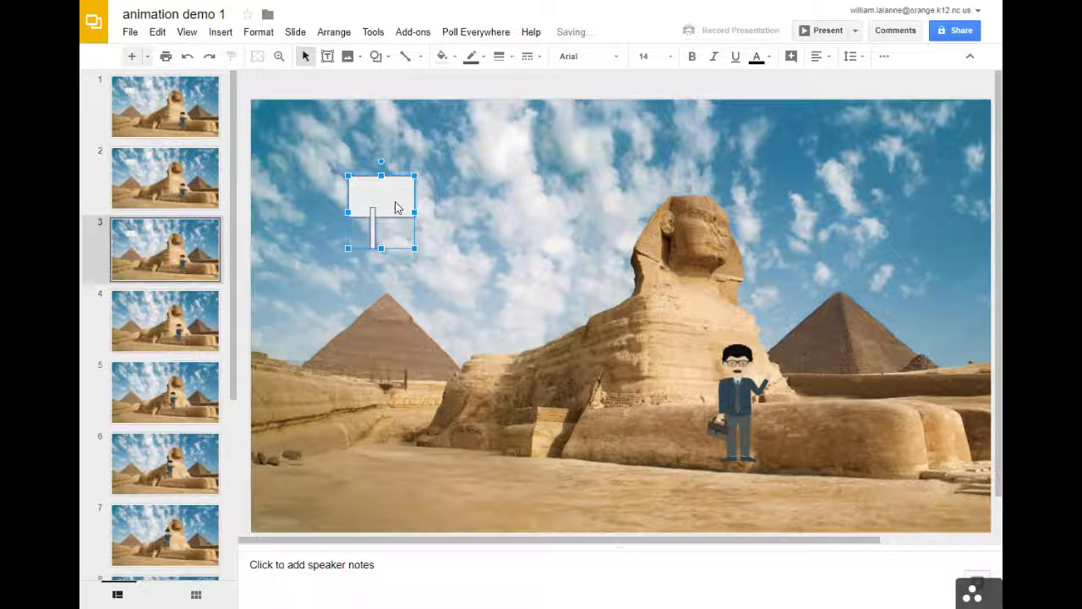
{"action": "key", "text": "Right"}
{"action": "key", "text": "Right"}
Step: Duplicate slide 3 and rotate the sign slightly clockwise on the copy, slide 4
{"action": "left_click", "coordinate": [181, 247]}
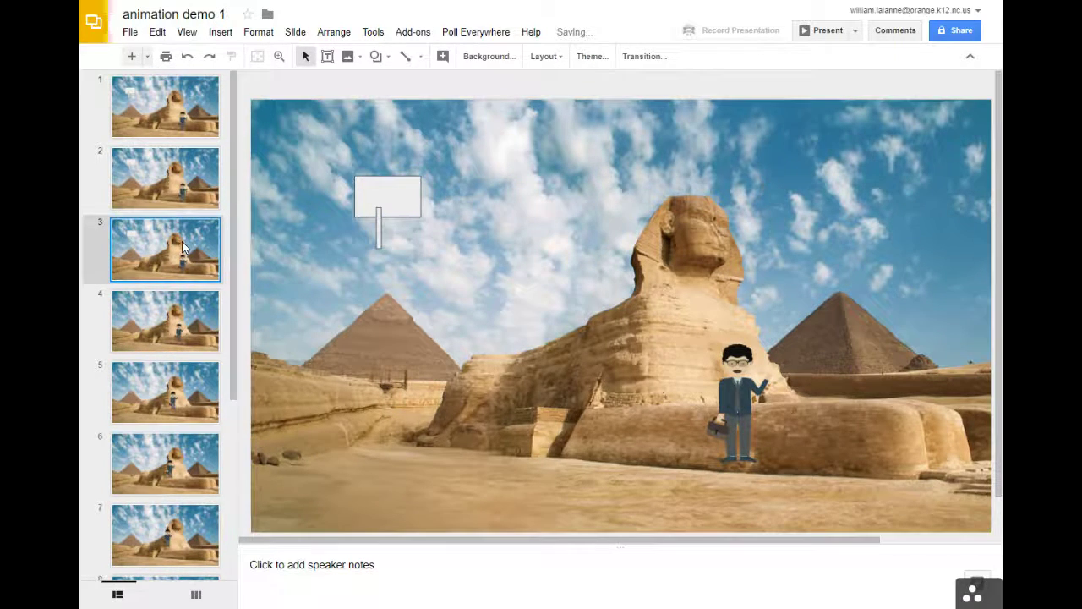
{"action": "key", "text": "Down"}
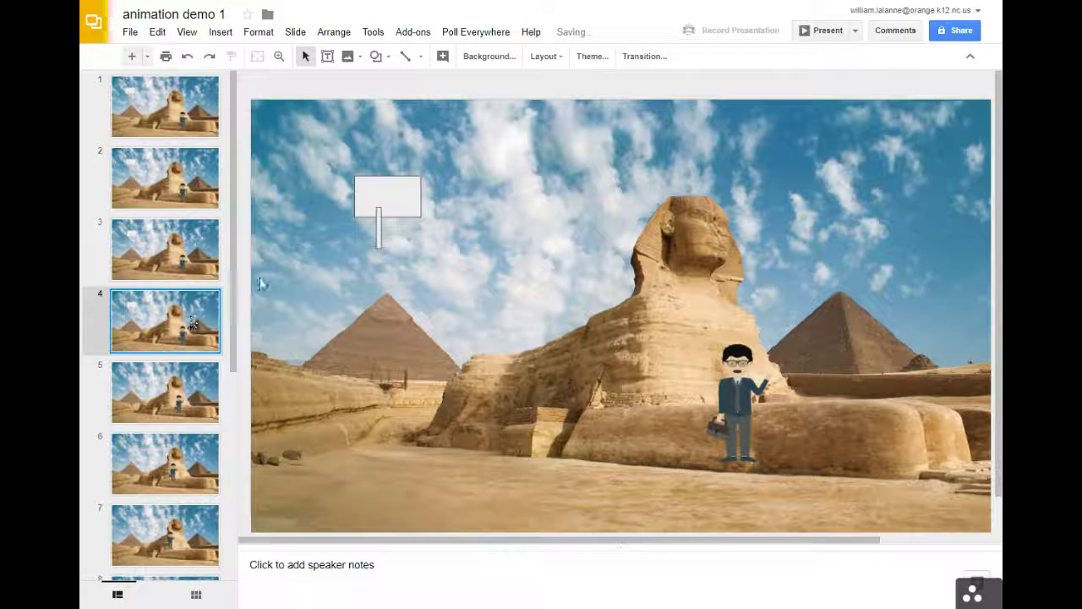
{"action": "left_click", "coordinate": [406, 201]}
{"action": "left_click_drag", "start_coordinate": [388, 159], "coordinate": [403, 162]}
{"action": "left_click", "coordinate": [463, 213]}
Step: Present the slideshow from slide 1, step through the slides to check the animation, and exit
{"action": "left_click", "coordinate": [193, 119]}
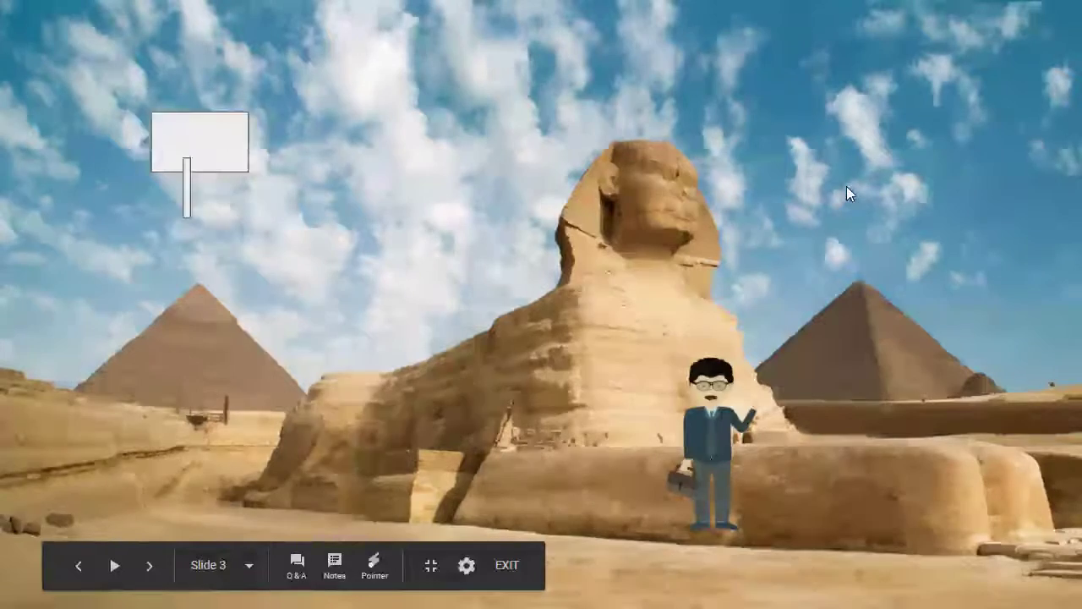
{"action": "key", "text": "Left"}
{"action": "key", "text": "Left"}
{"action": "key", "text": "Left"}
{"action": "key", "text": "Left"}
{"action": "key", "text": "Left"}
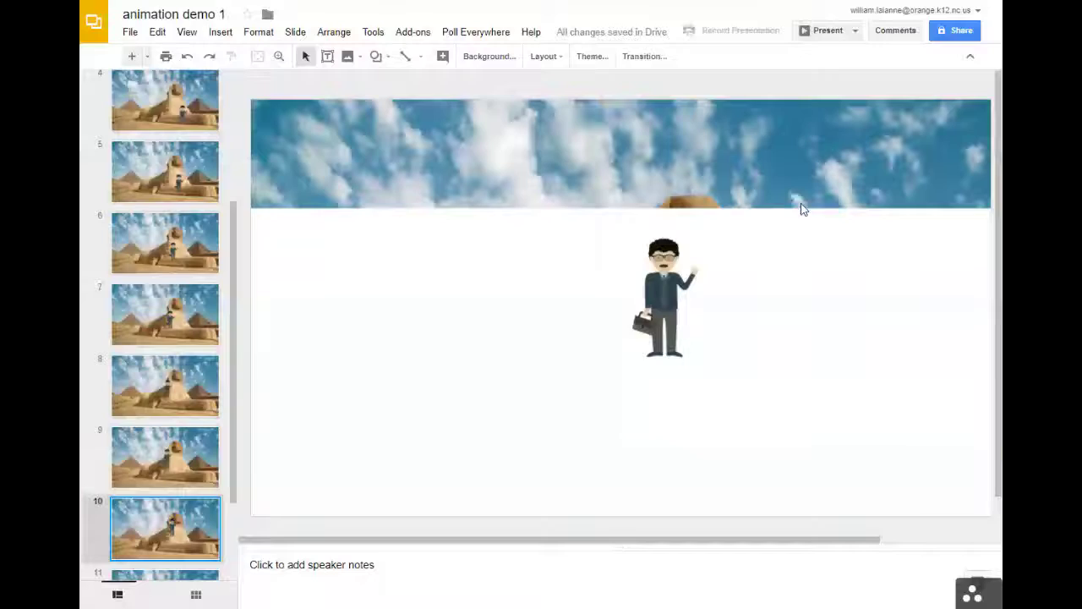
{"action": "key", "text": "Escape"}
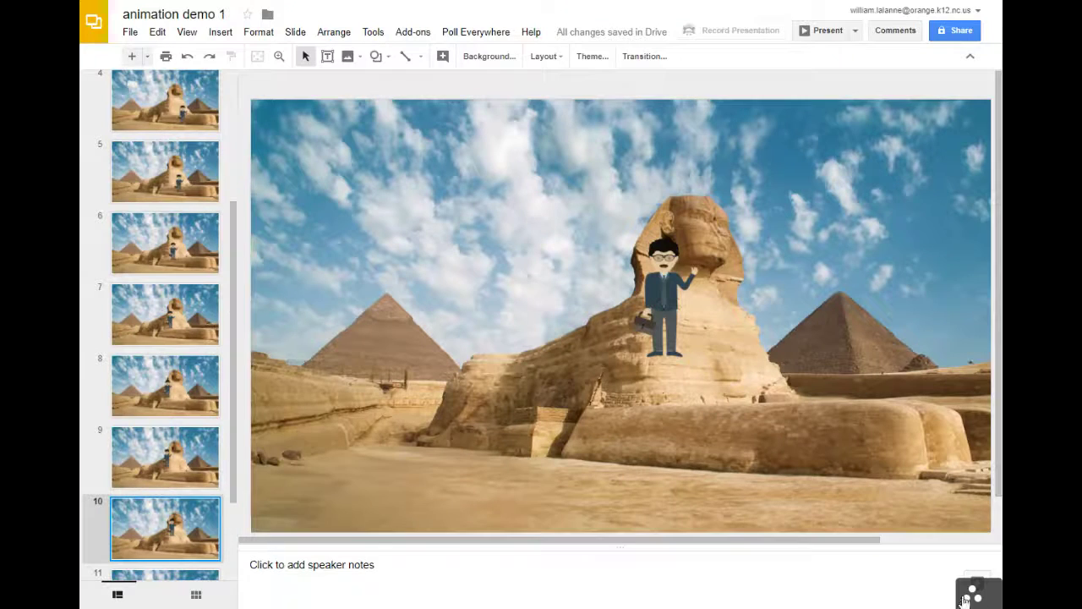
Step: Search Explore for "clip art people" and show the image results
{"action": "mouse_move", "coordinate": [973, 585]}
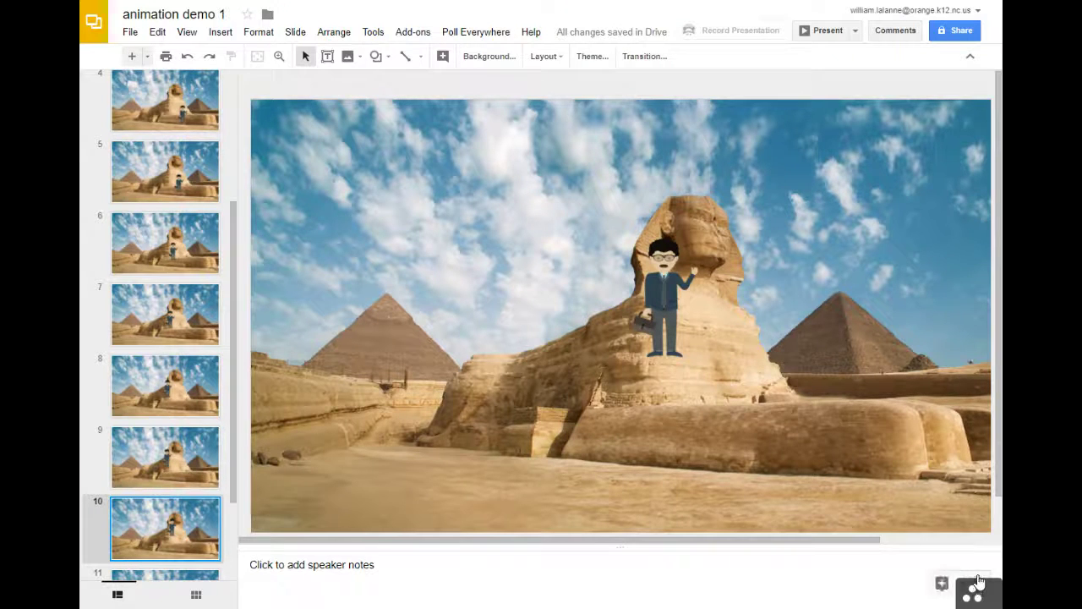
{"action": "left_click", "coordinate": [936, 585]}
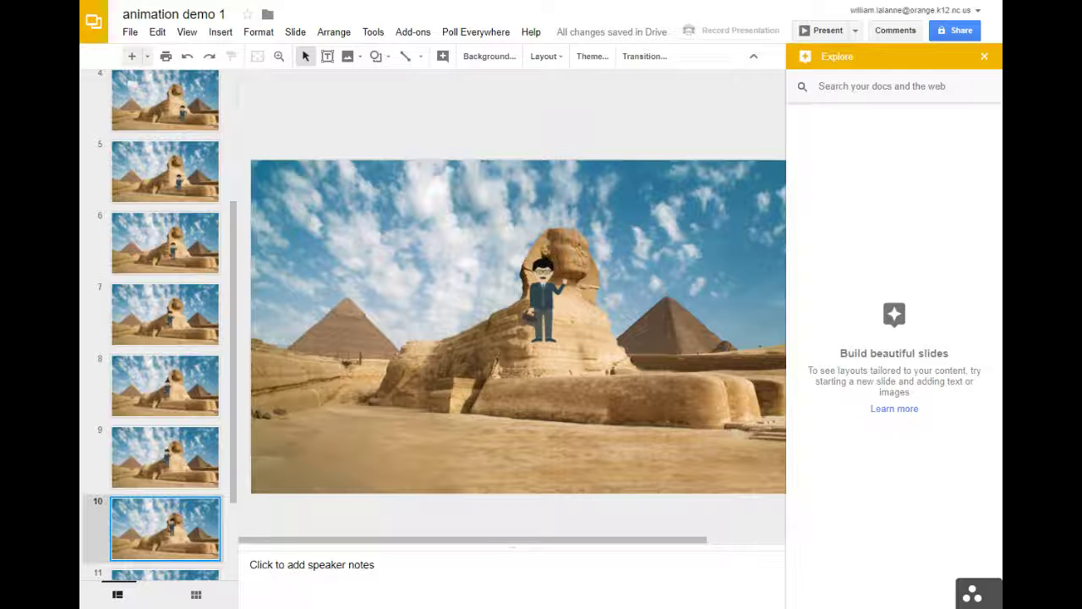
{"action": "type", "text": "clip a"}
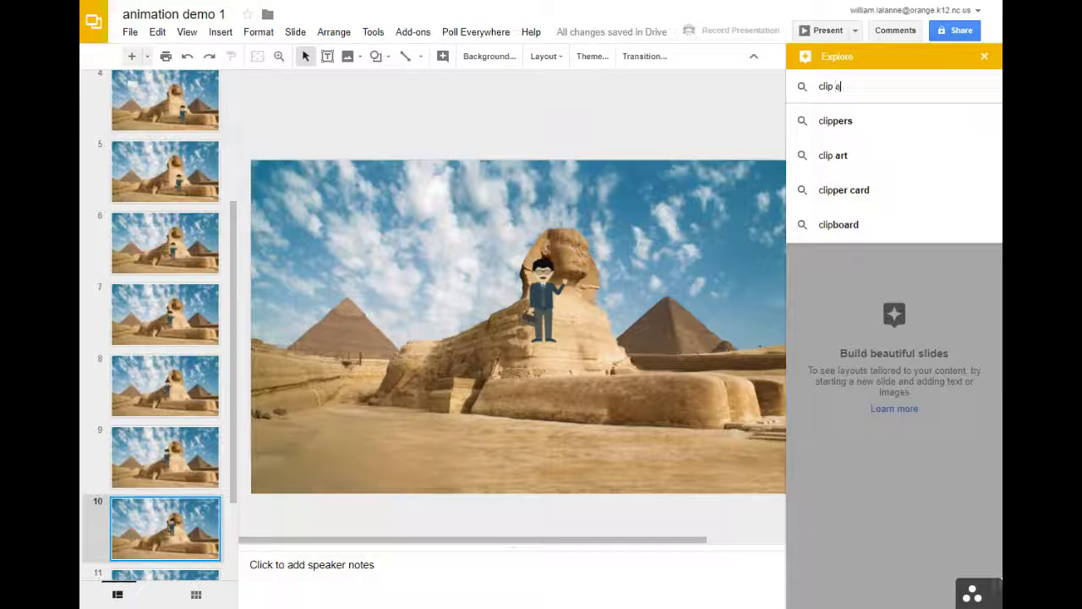
{"action": "type", "text": "rt people"}
{"action": "key", "text": "Return"}
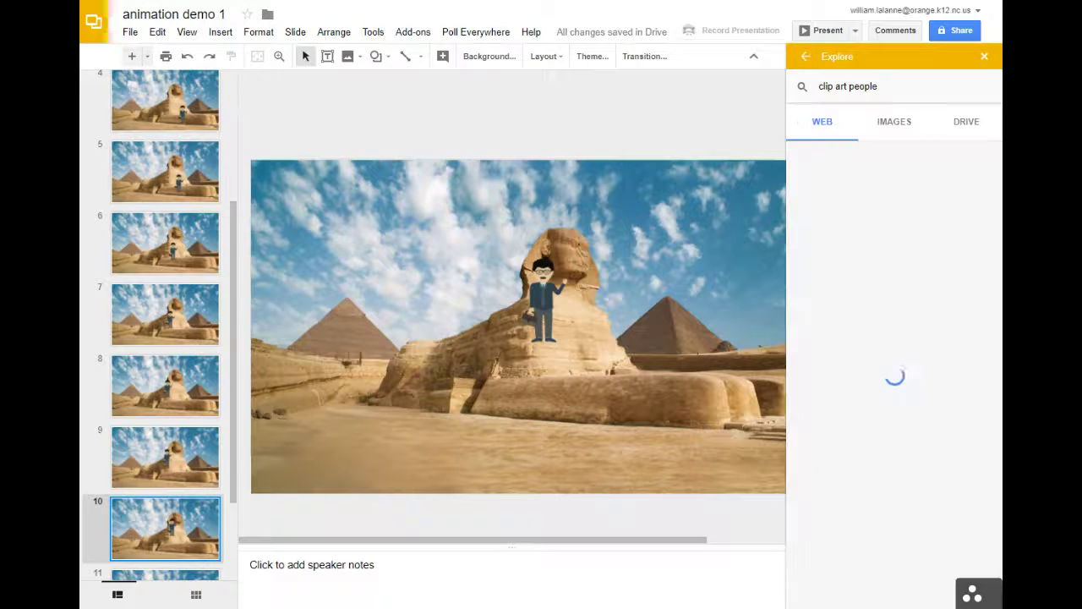
{"action": "left_click", "coordinate": [893, 123]}
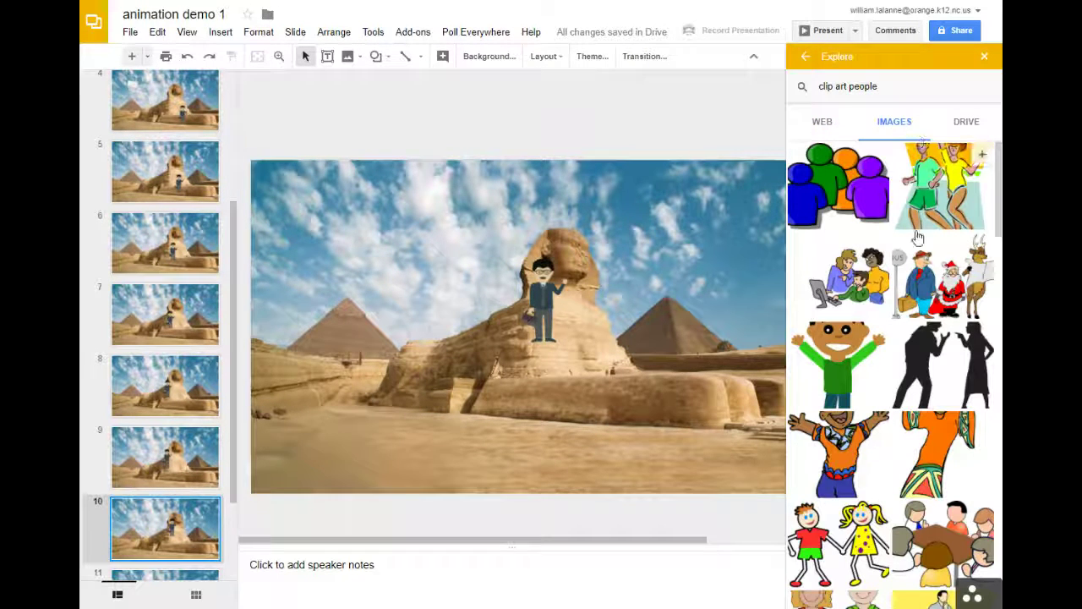
Step: Insert the clip art boy in the green shirt on slide 10, shrunk and placed near the left pyramid, and remove its web link
{"action": "left_click", "coordinate": [847, 348]}
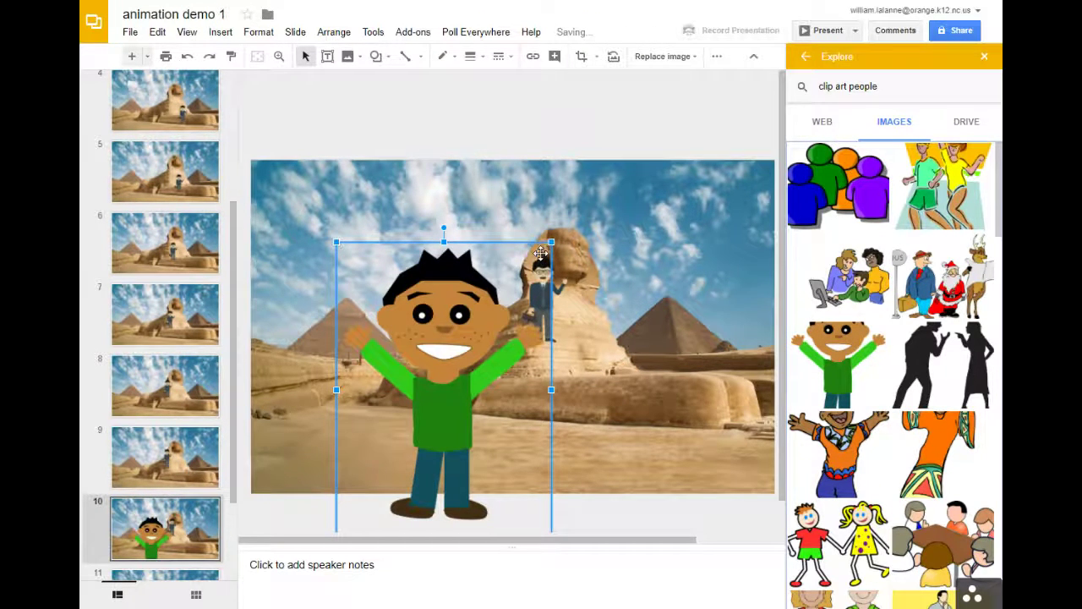
{"action": "left_click_drag", "start_coordinate": [550, 244], "coordinate": [439, 396]}
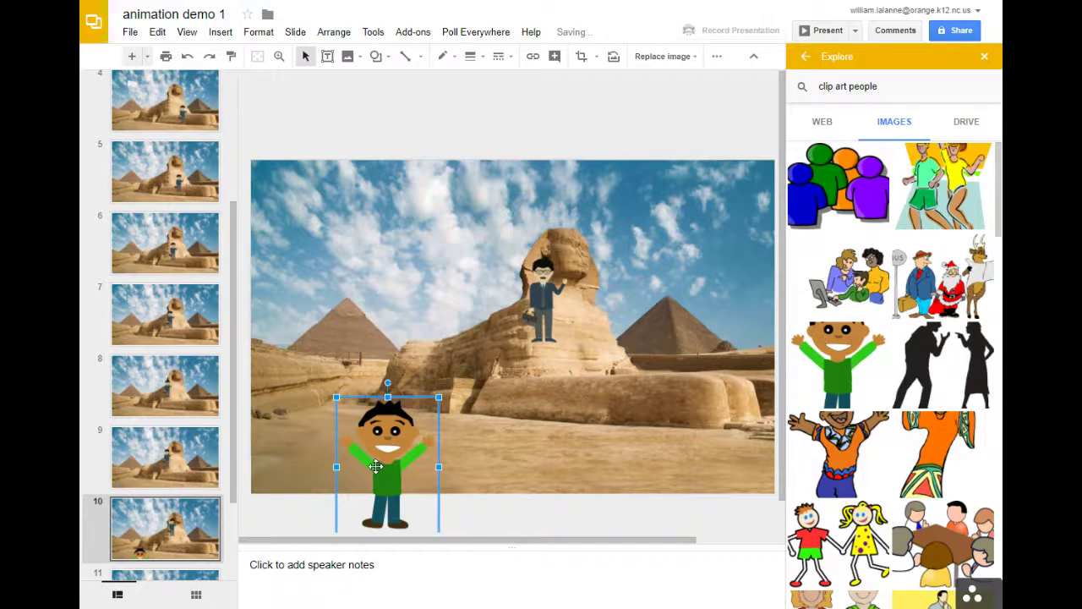
{"action": "left_click_drag", "start_coordinate": [376, 466], "coordinate": [387, 370]}
{"action": "left_click", "coordinate": [516, 366]}
{"action": "left_click", "coordinate": [393, 340]}
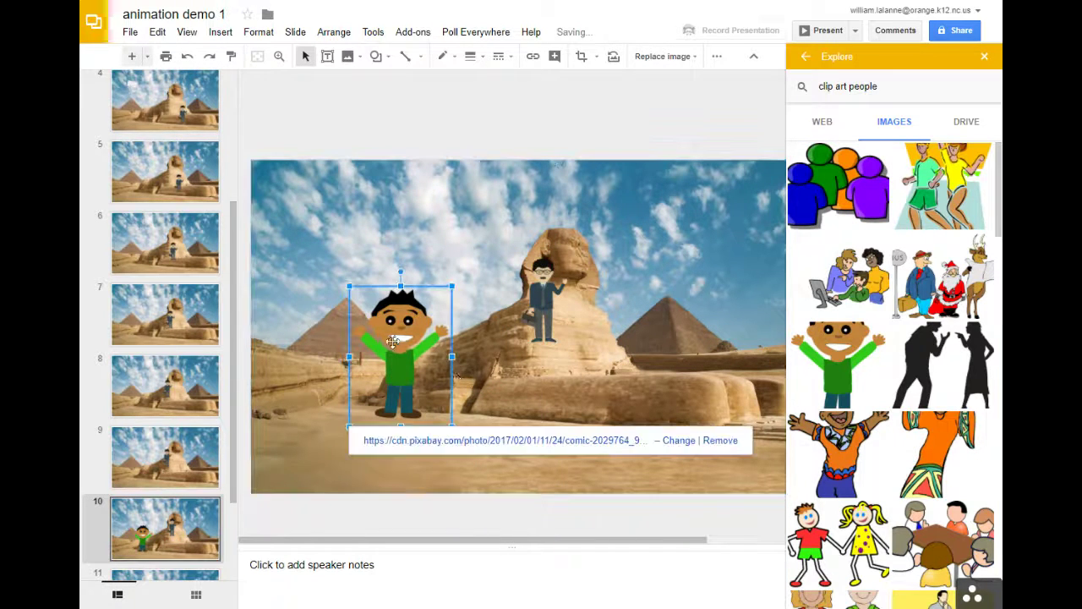
{"action": "left_click", "coordinate": [719, 441]}
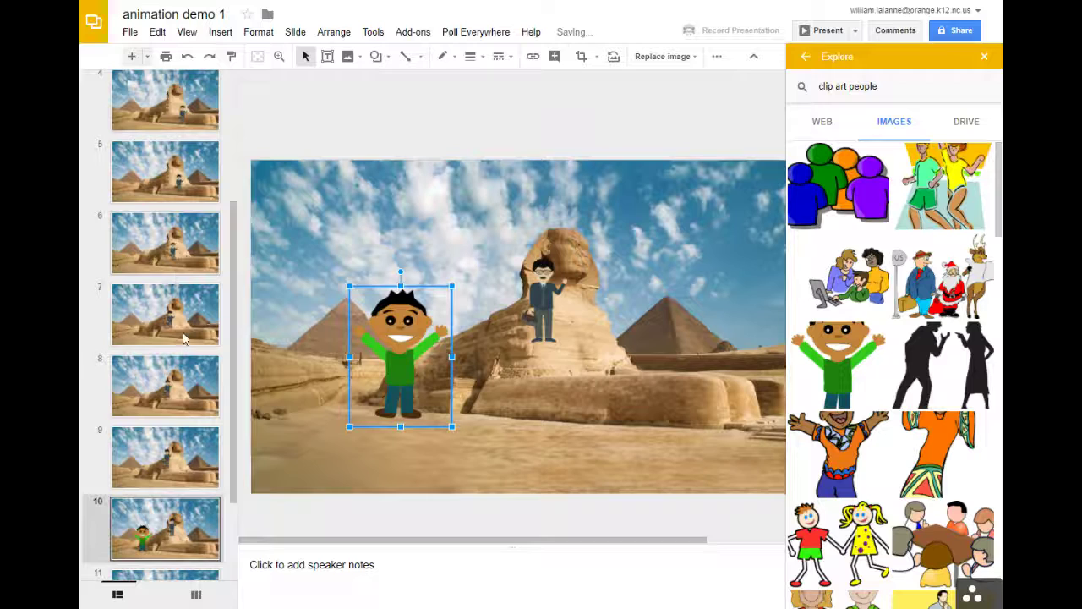
Step: Publish the presentation to the web, with the slideshow starting as soon as the player loads and restarting after the last slide
{"action": "left_click", "coordinate": [165, 457]}
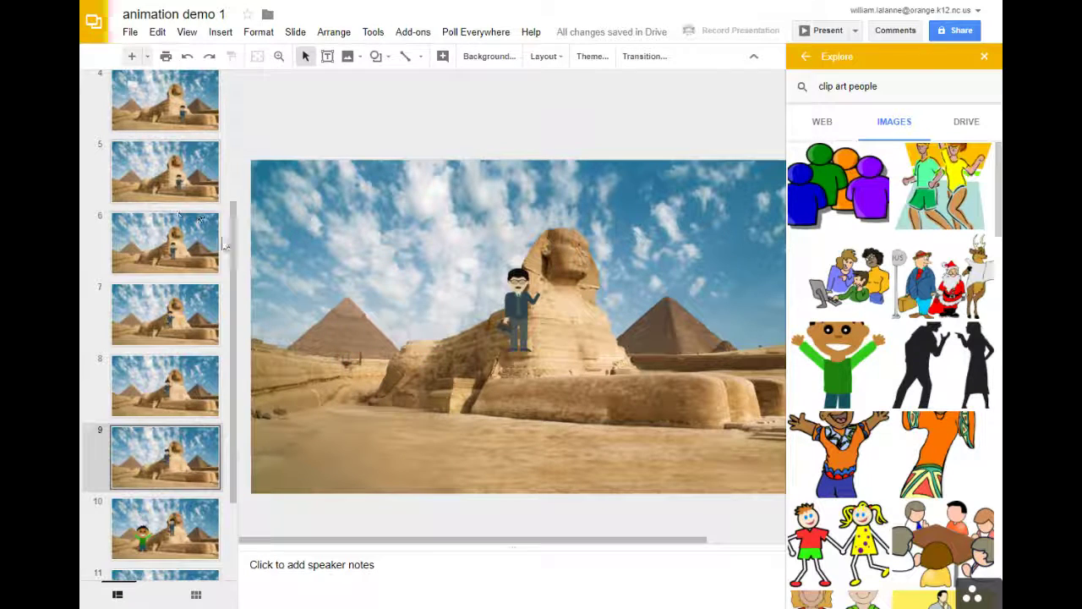
{"action": "key", "text": "Home"}
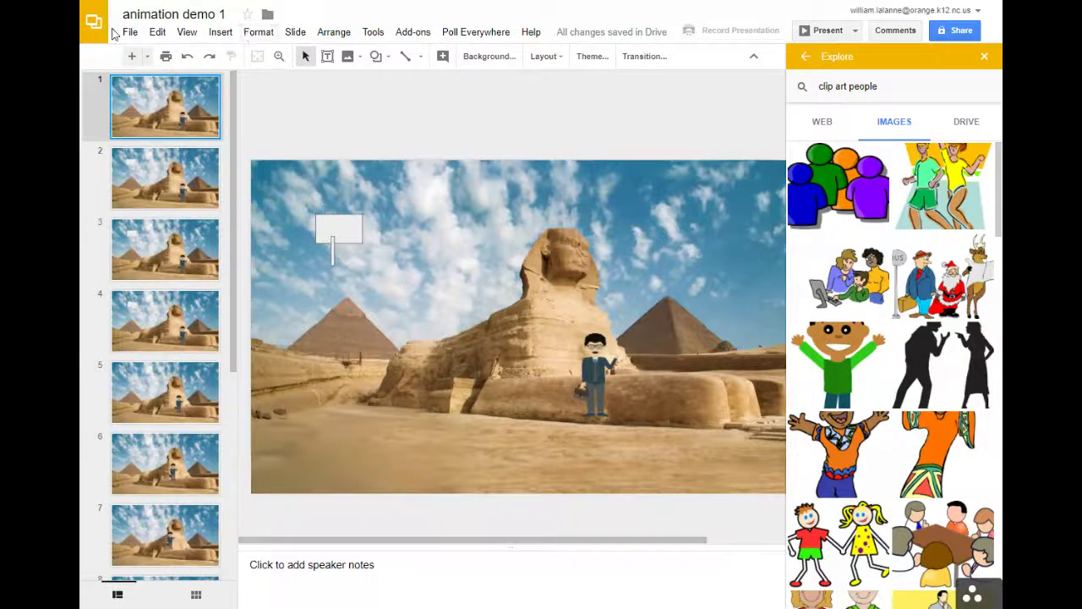
{"action": "left_click", "coordinate": [127, 32]}
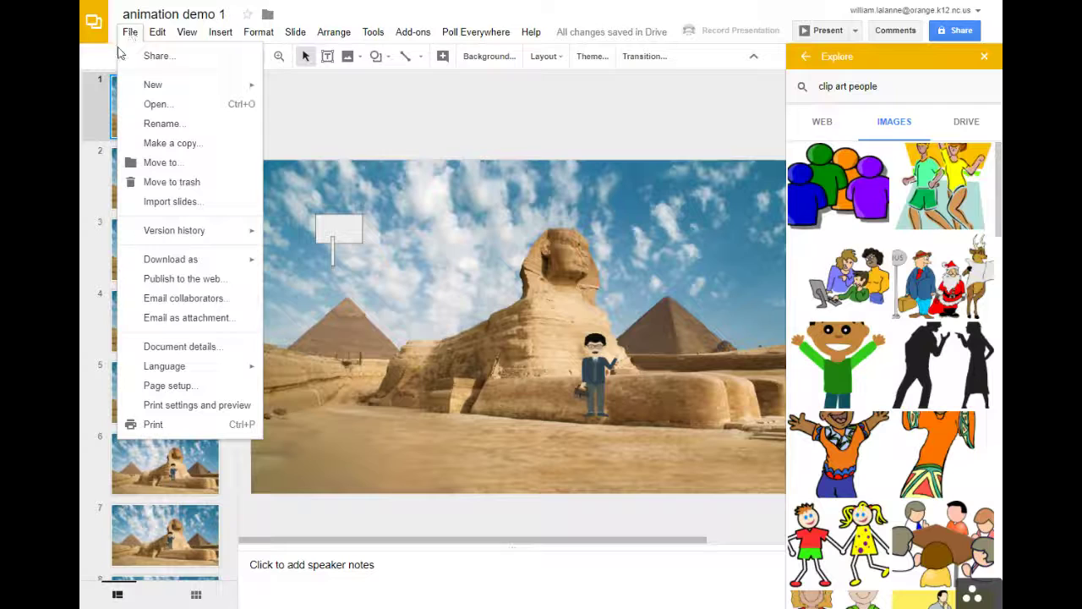
{"action": "left_click", "coordinate": [179, 281]}
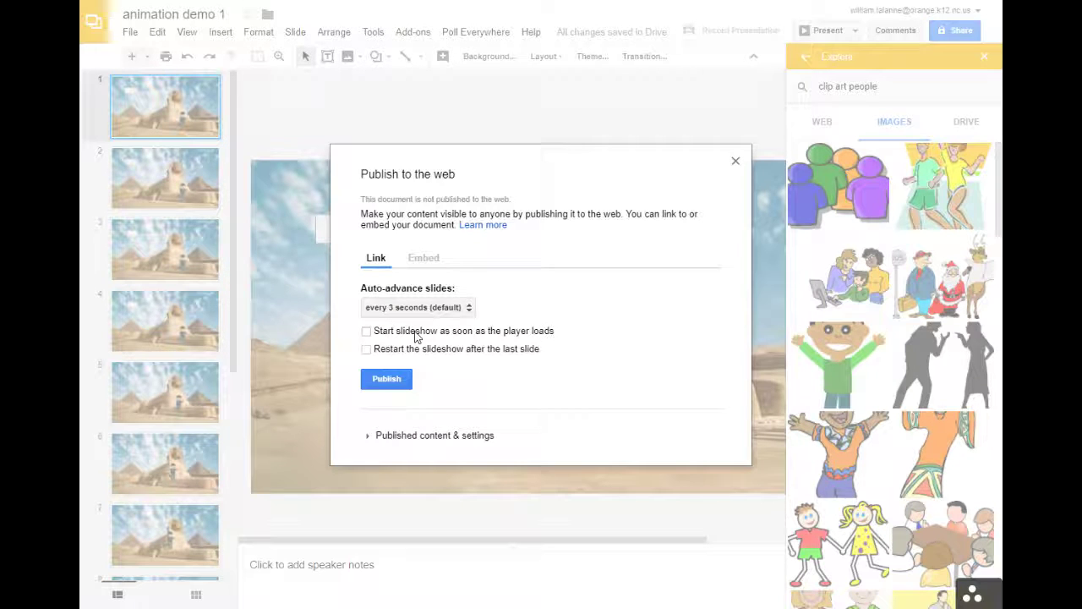
{"action": "left_click", "coordinate": [366, 331]}
{"action": "left_click", "coordinate": [366, 349]}
{"action": "left_click", "coordinate": [390, 384]}
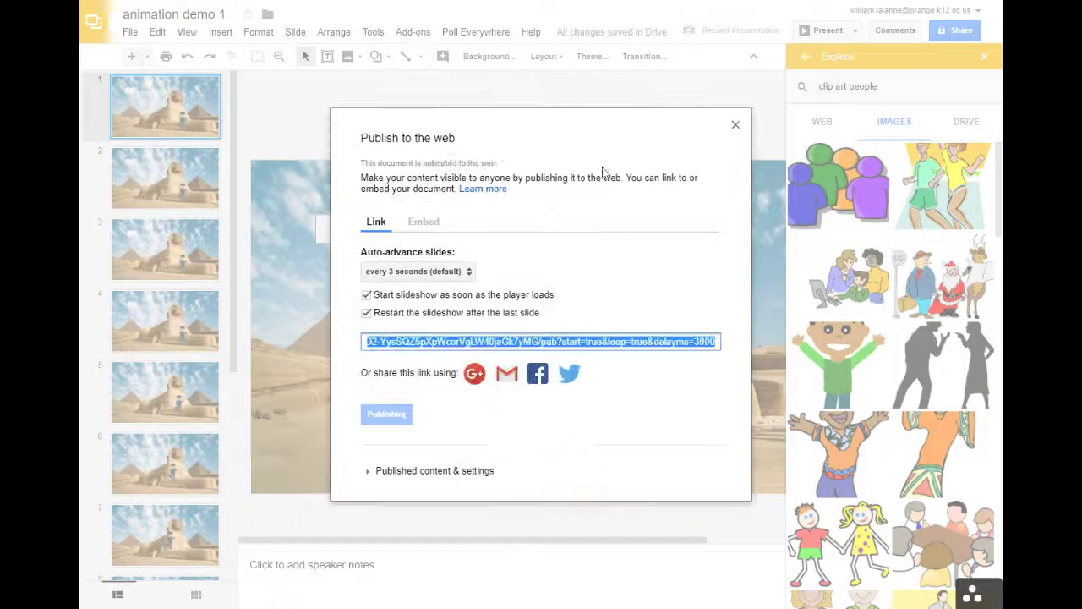
Step: Select the published link, then close the publishing dialog and Explore
{"action": "left_click", "coordinate": [506, 341]}
{"action": "left_click", "coordinate": [529, 341]}
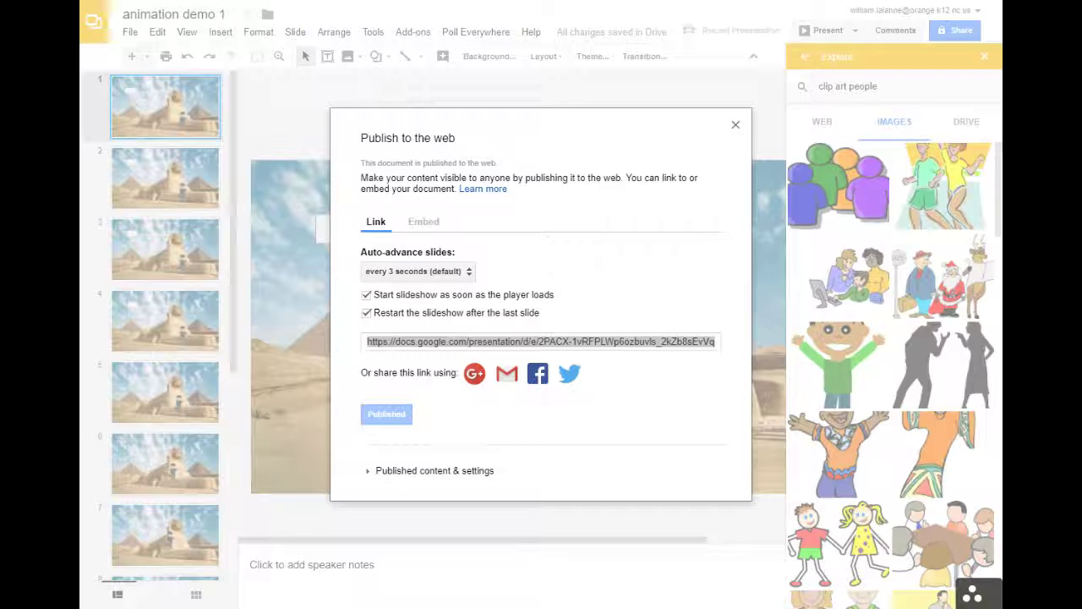
{"action": "left_click", "coordinate": [734, 125]}
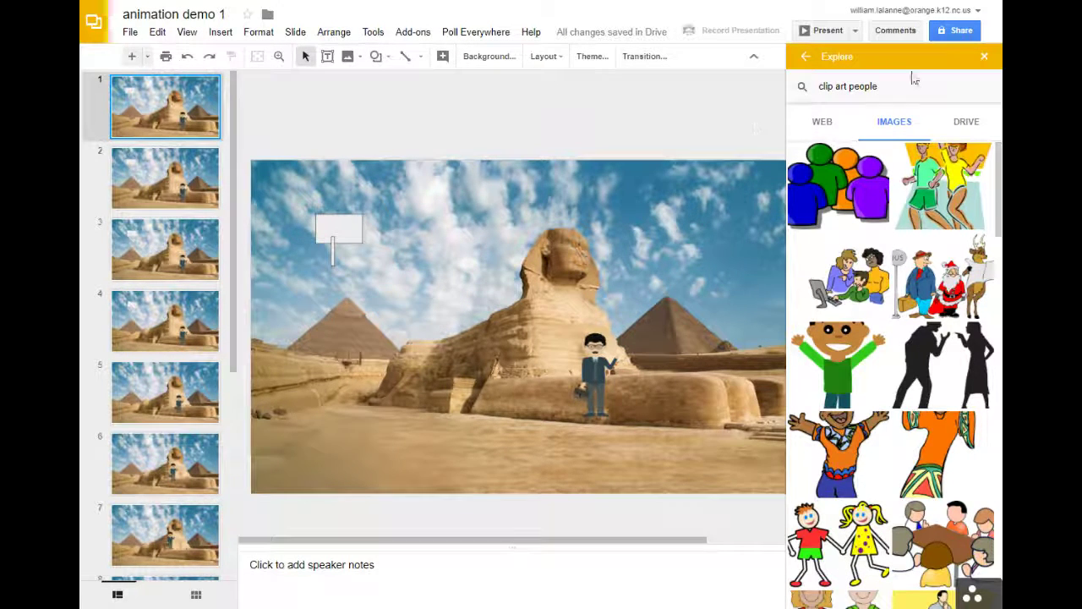
{"action": "left_click", "coordinate": [985, 57]}
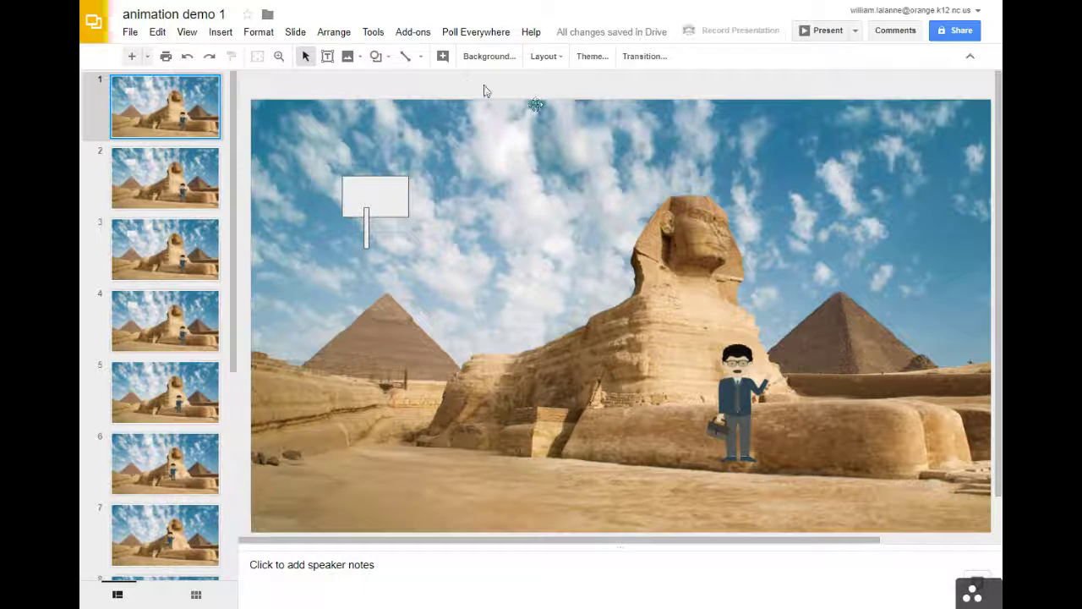
Step: Draw a rounded rectangular speech callout above the man on slide 1 and enter "That is the g" in it
{"action": "left_click", "coordinate": [377, 58]}
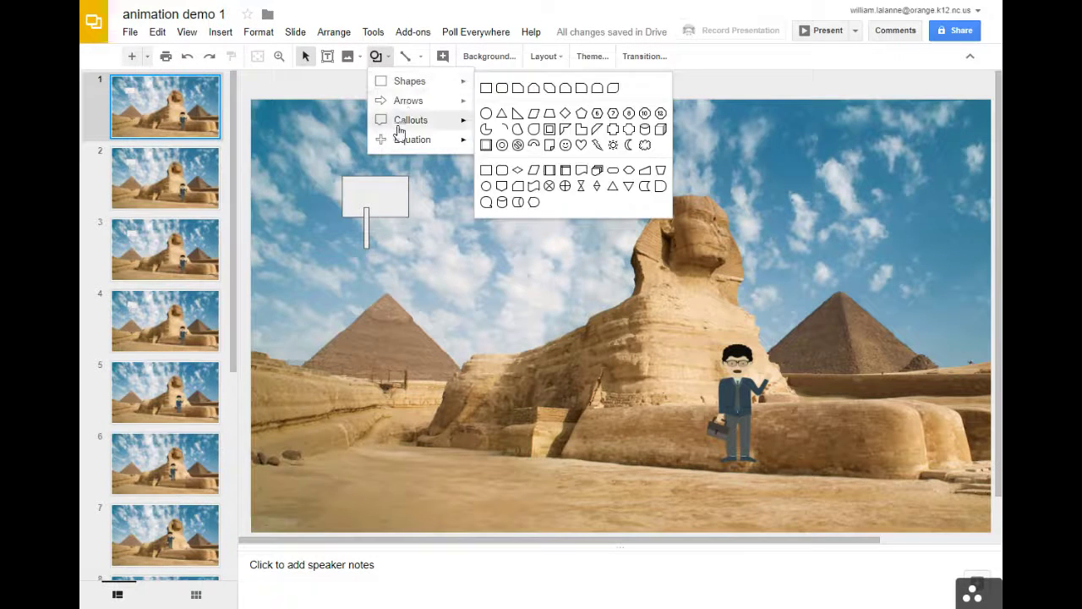
{"action": "mouse_move", "coordinate": [410, 123]}
{"action": "left_click", "coordinate": [507, 168]}
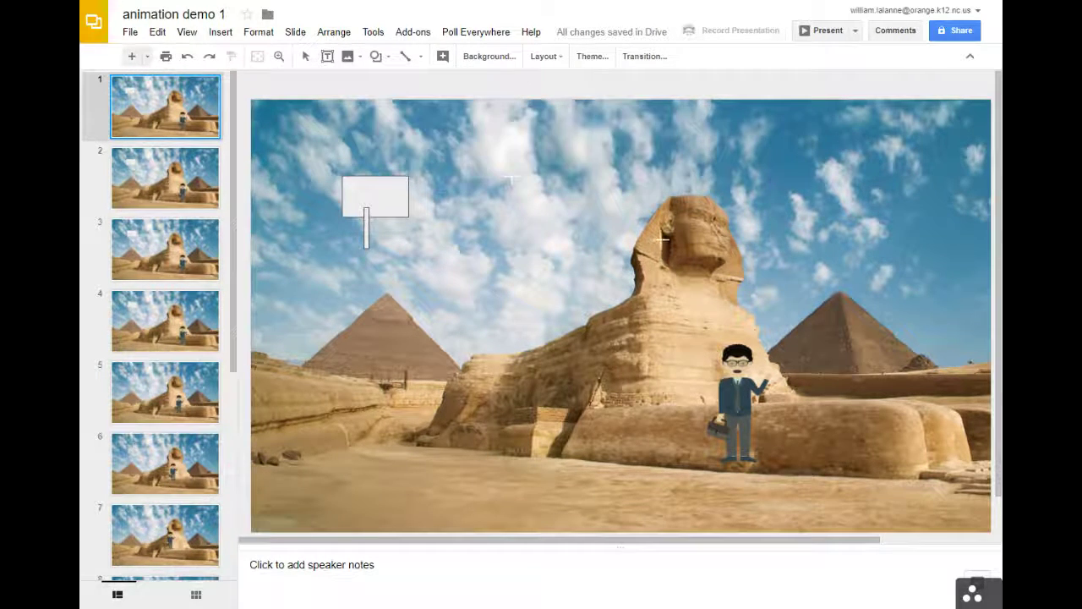
{"action": "left_click_drag", "start_coordinate": [792, 289], "coordinate": [836, 329]}
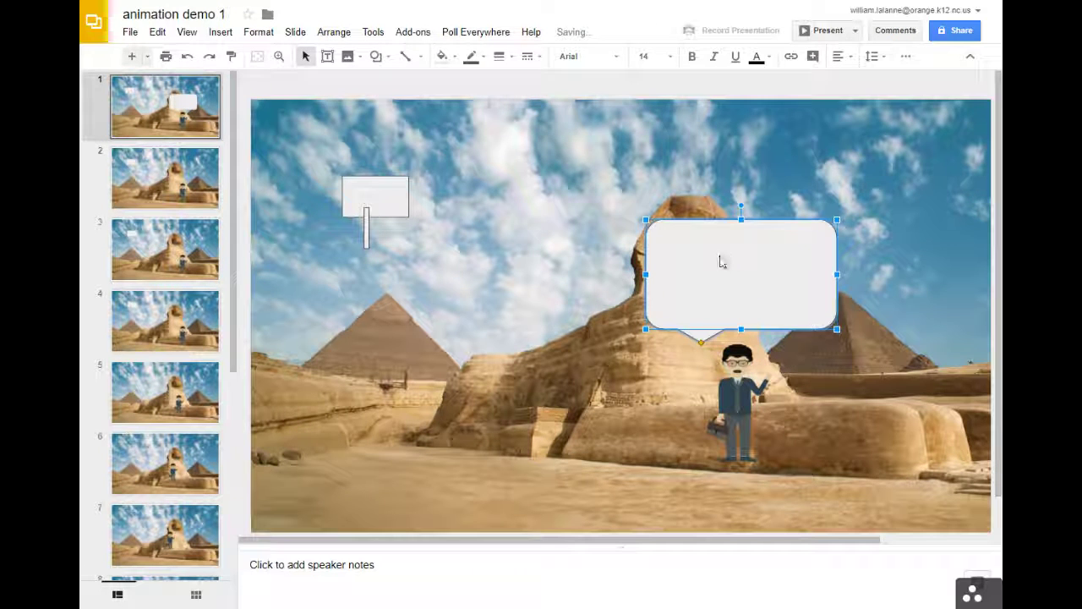
{"action": "type", "text": "That is the g"}
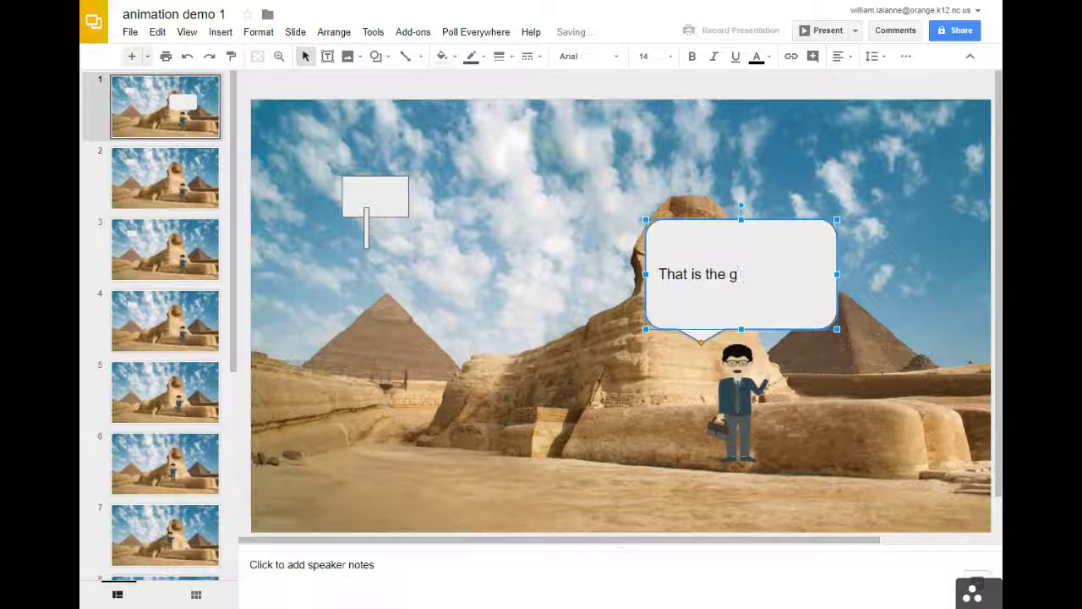
Step: Dictate "This is the Great Sphinx" into slide 1's speaker notes with voice typing
{"action": "left_click", "coordinate": [252, 564]}
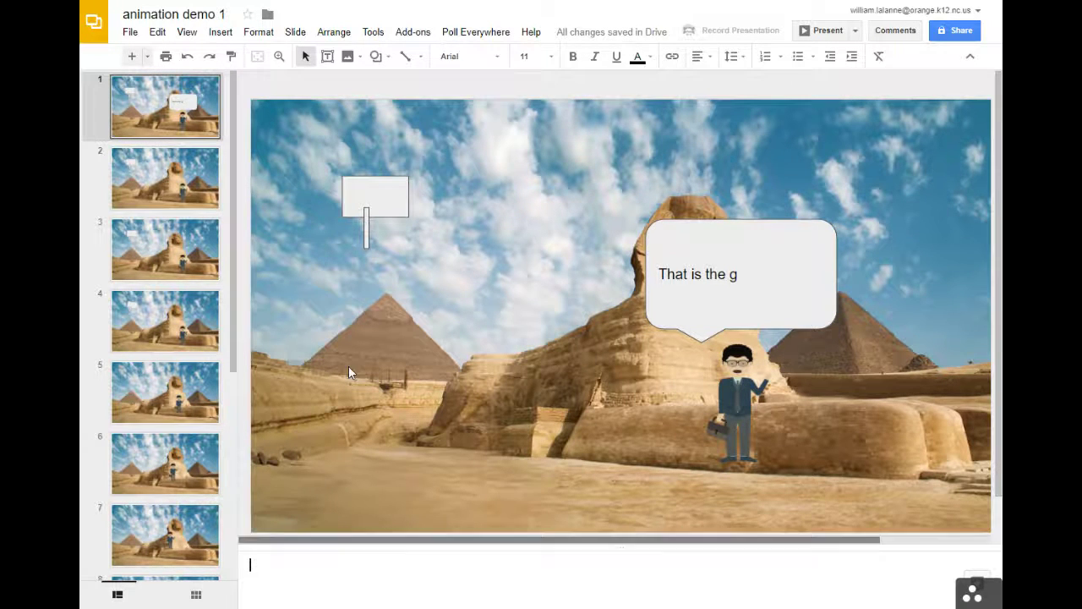
{"action": "left_click", "coordinate": [373, 32]}
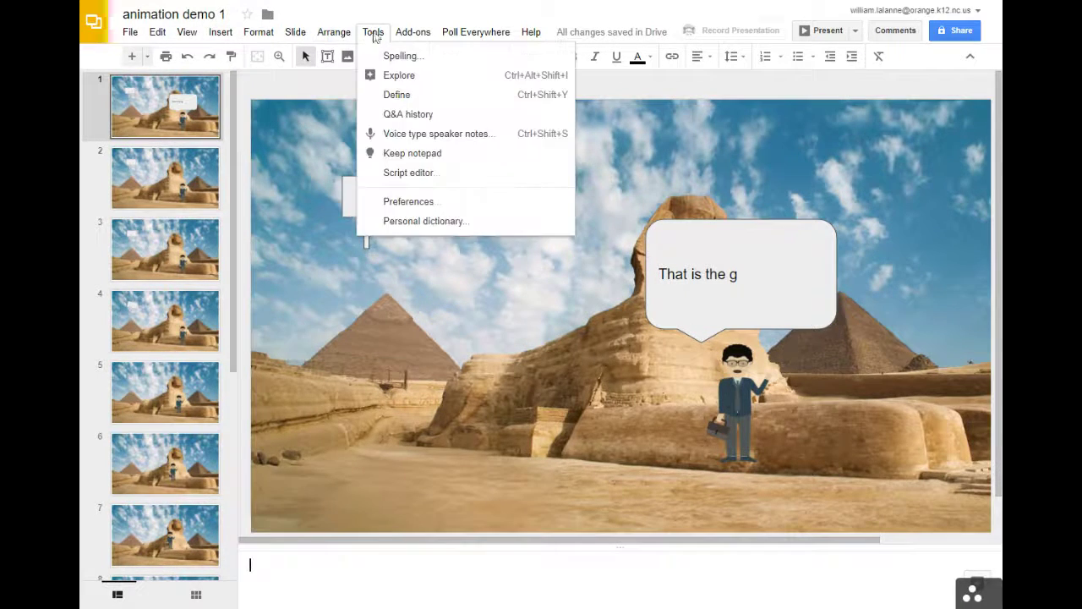
{"action": "left_click", "coordinate": [427, 136]}
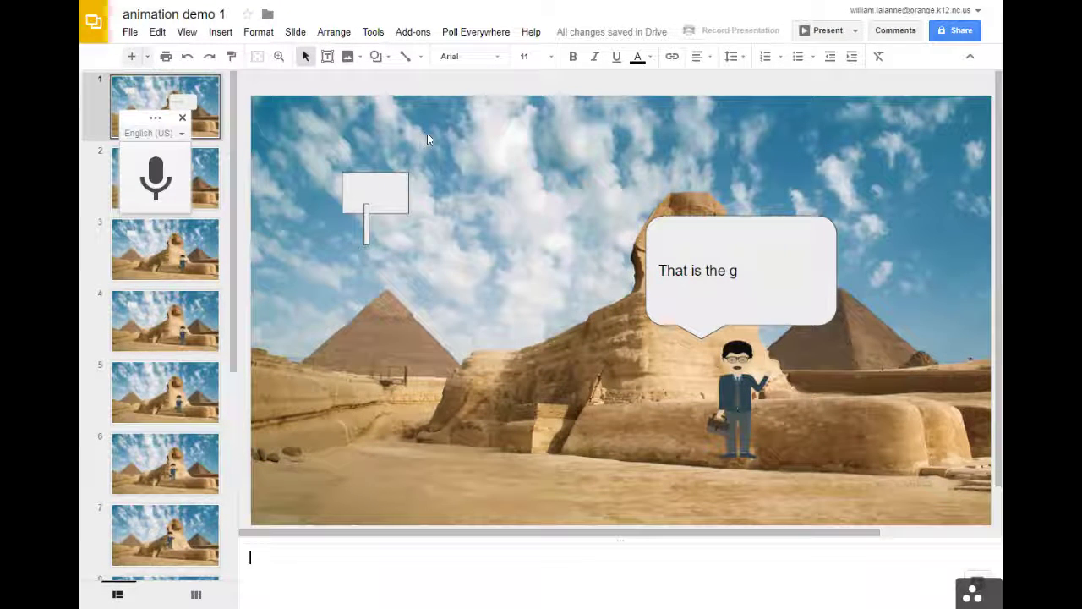
{"action": "left_click", "coordinate": [154, 173]}
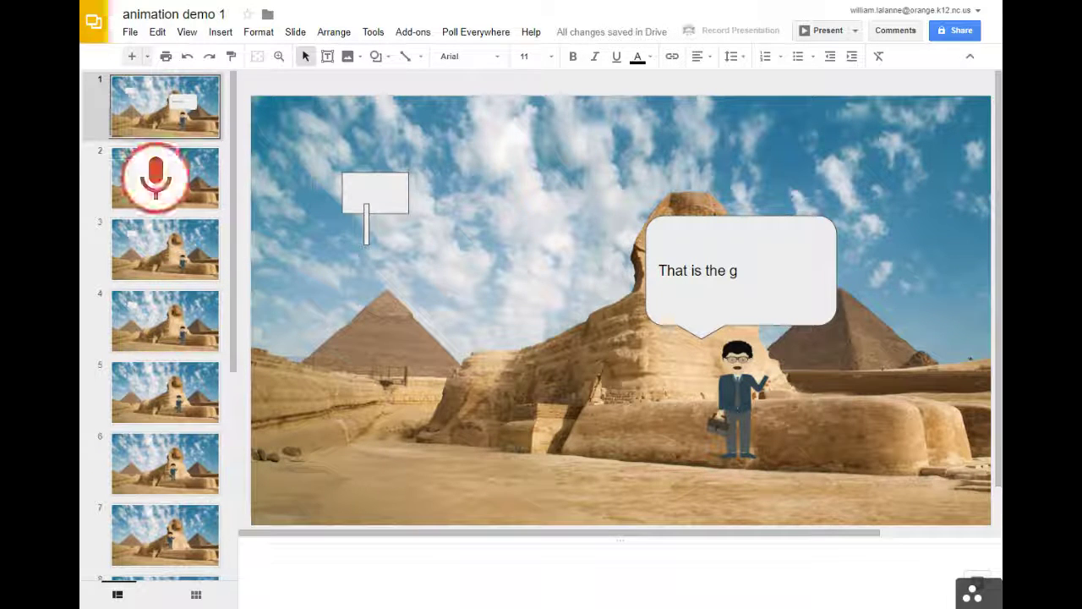
{"action": "left_click", "coordinate": [180, 174]}
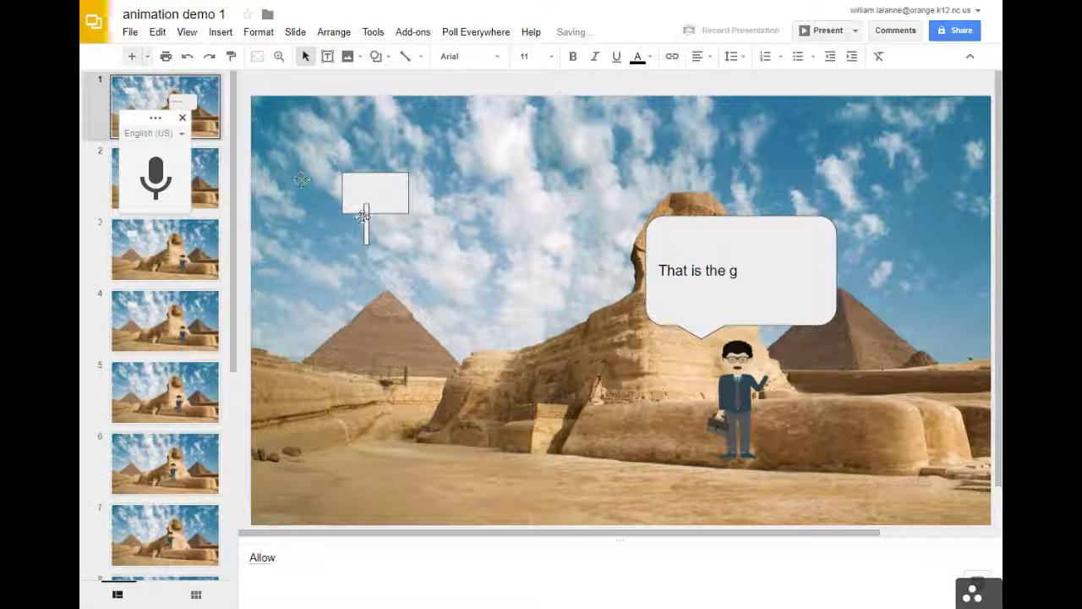
{"action": "left_click", "coordinate": [166, 178]}
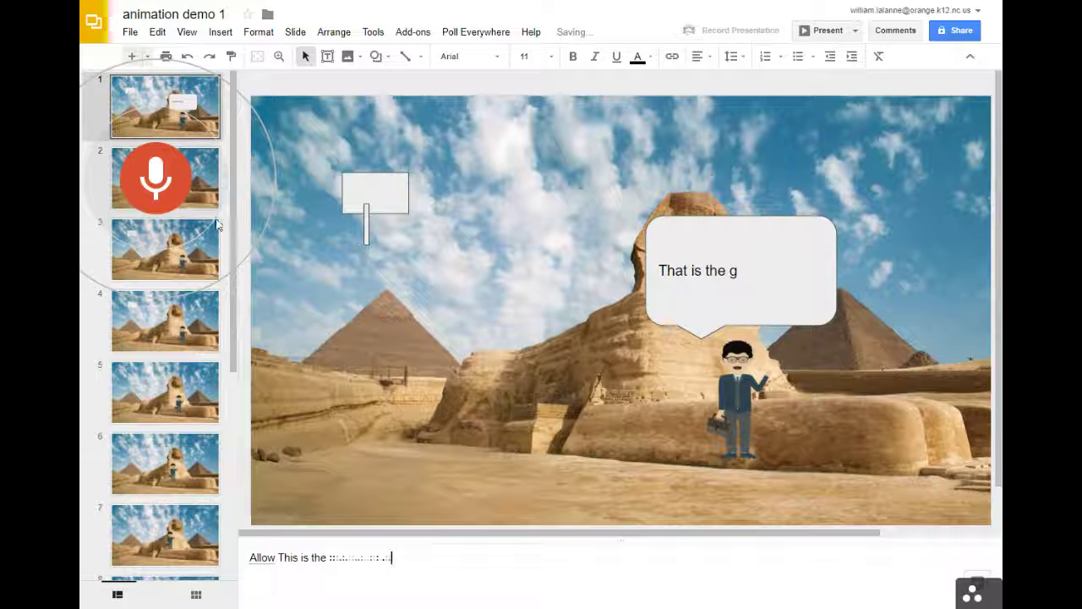
{"action": "left_click", "coordinate": [172, 175]}
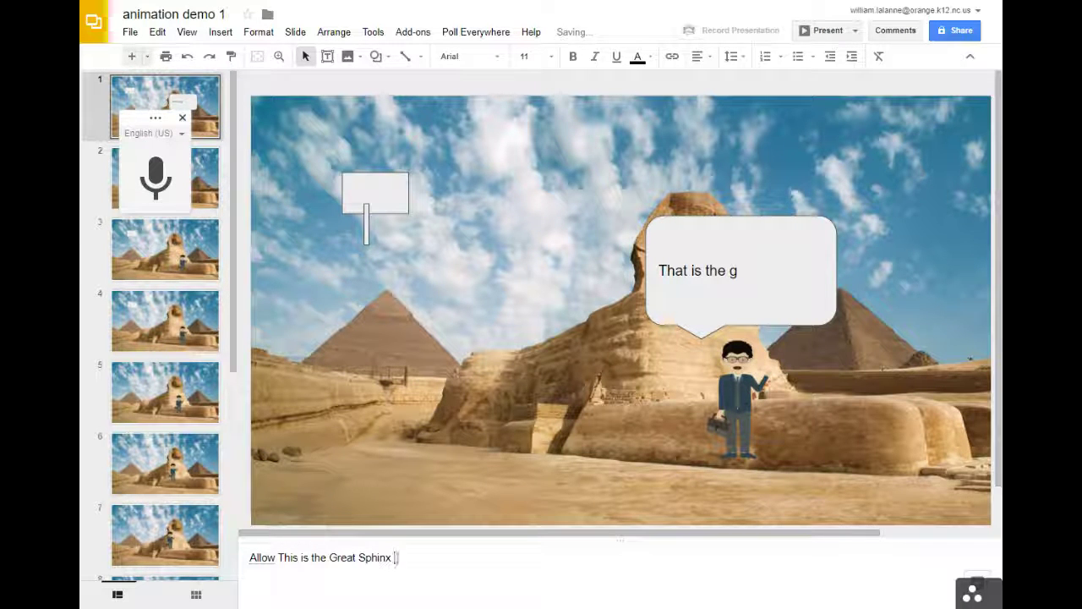
Step: Replace the callout's text with "This is the Great Sphinx" from the speaker notes and shrink the callout around it
{"action": "left_click_drag", "start_coordinate": [391, 558], "coordinate": [279, 557]}
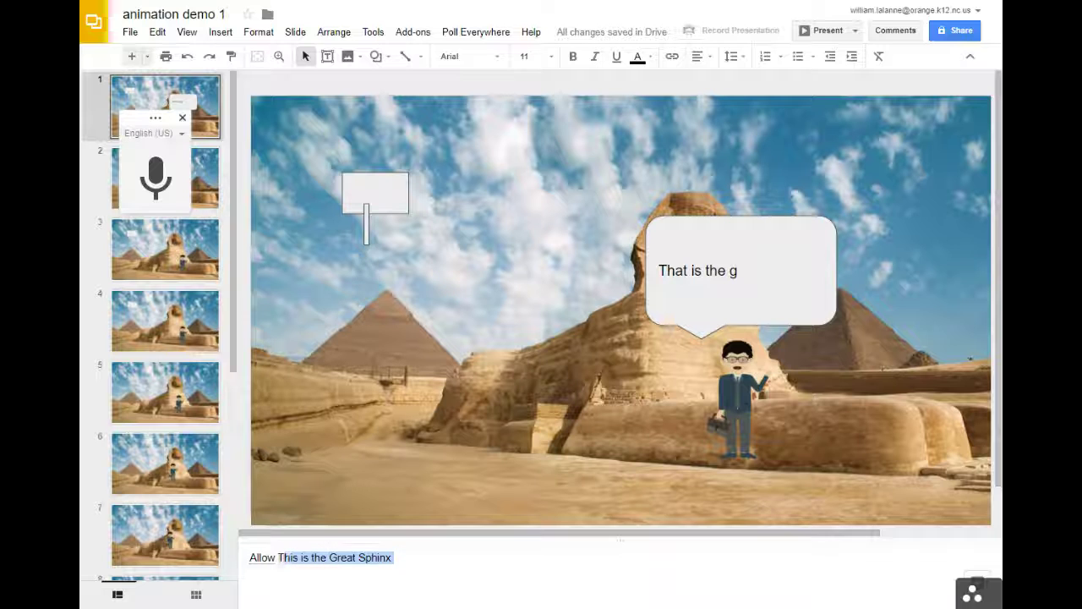
{"action": "left_click", "coordinate": [718, 290]}
{"action": "type", "text": "This is the Great Sphinx"}
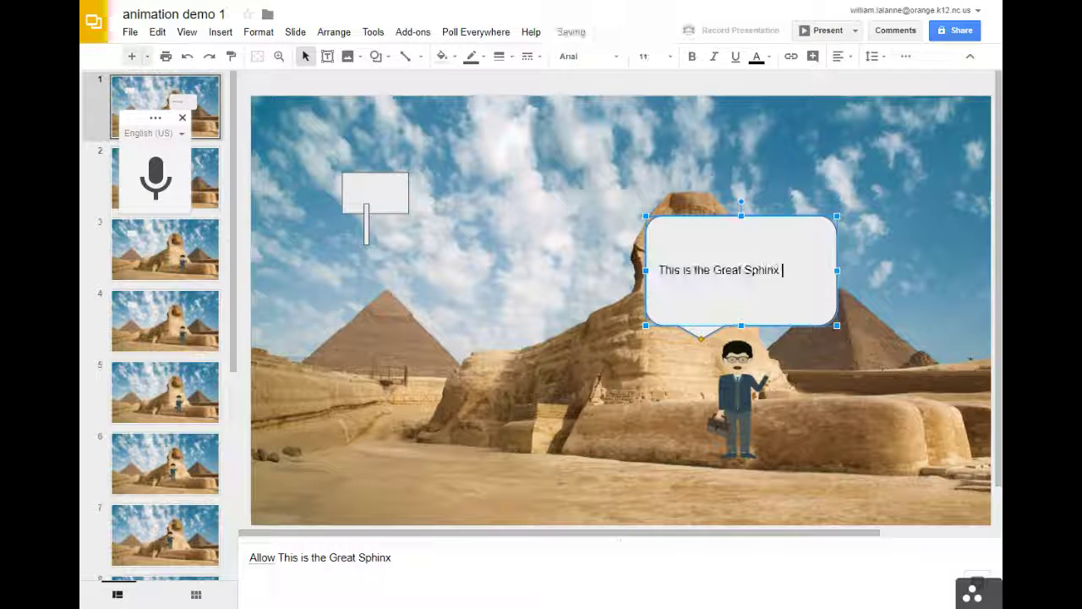
{"action": "left_click_drag", "start_coordinate": [837, 217], "coordinate": [794, 252]}
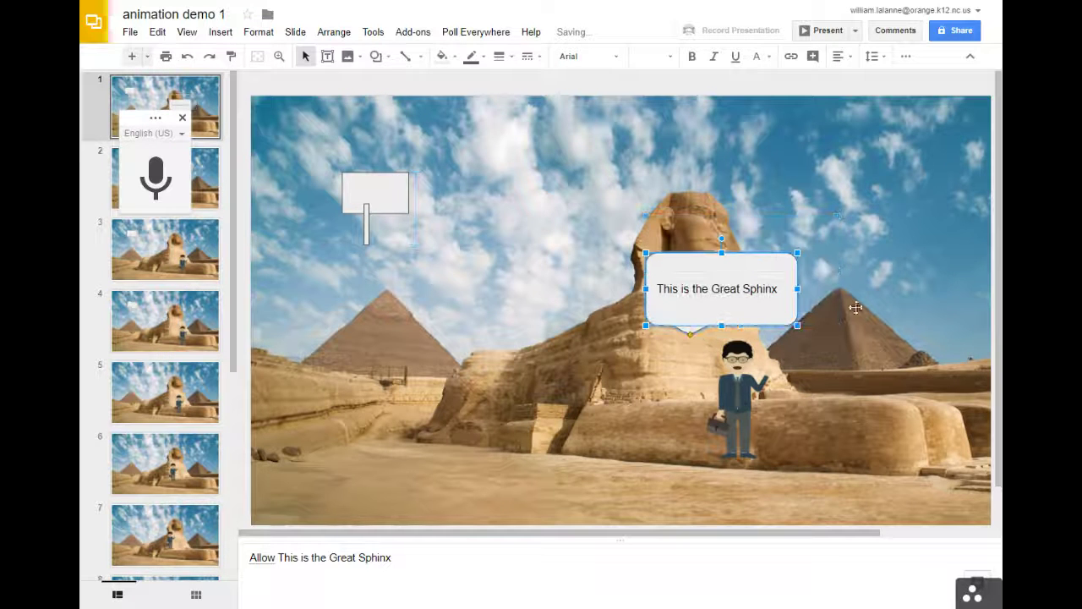
{"action": "left_click", "coordinate": [855, 308]}
{"action": "left_click", "coordinate": [378, 189]}
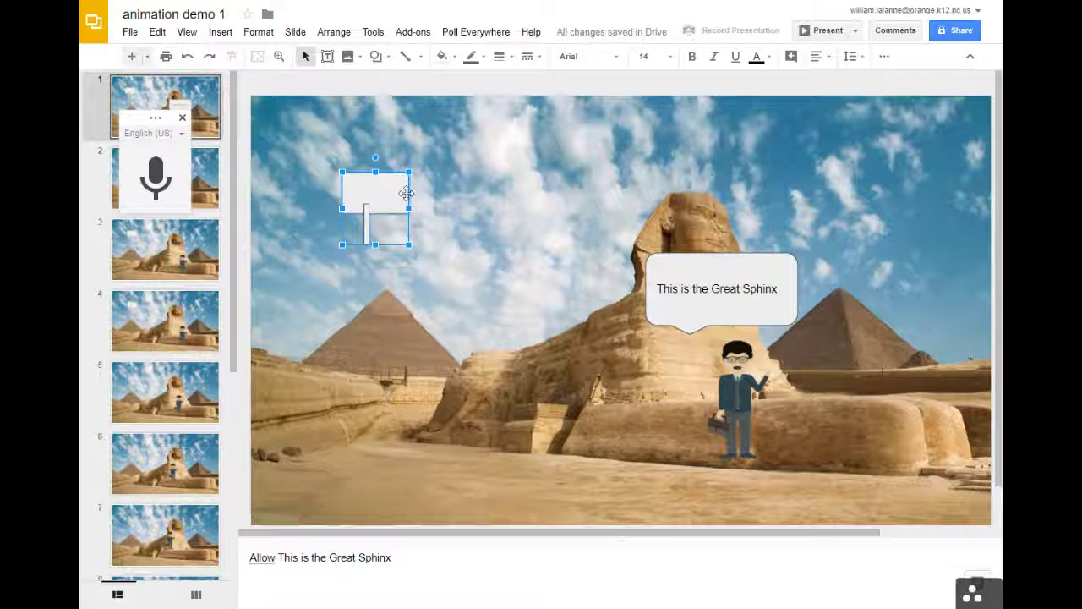
{"action": "left_click", "coordinate": [882, 180]}
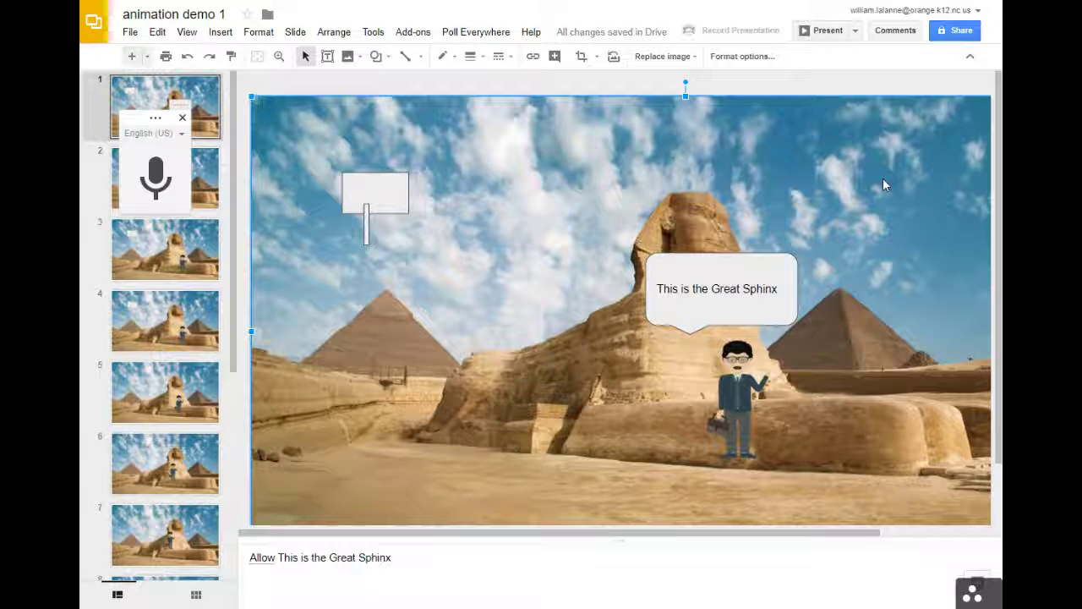